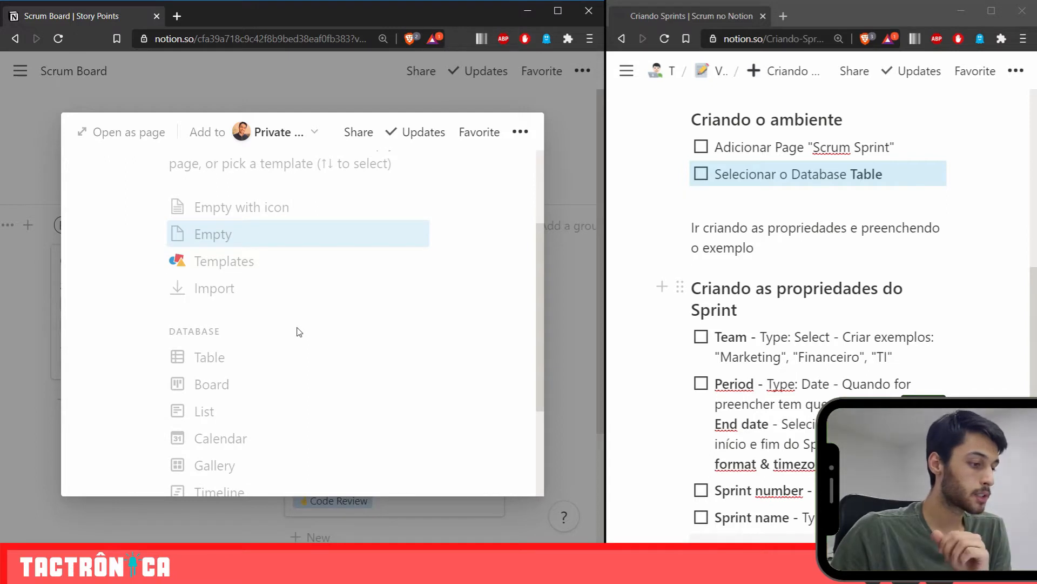
- Make the Scrum Sprint page a Table database and check off both tasks under "Criando o ambiente" in the checklist
scroll(296, 331, down, 1)
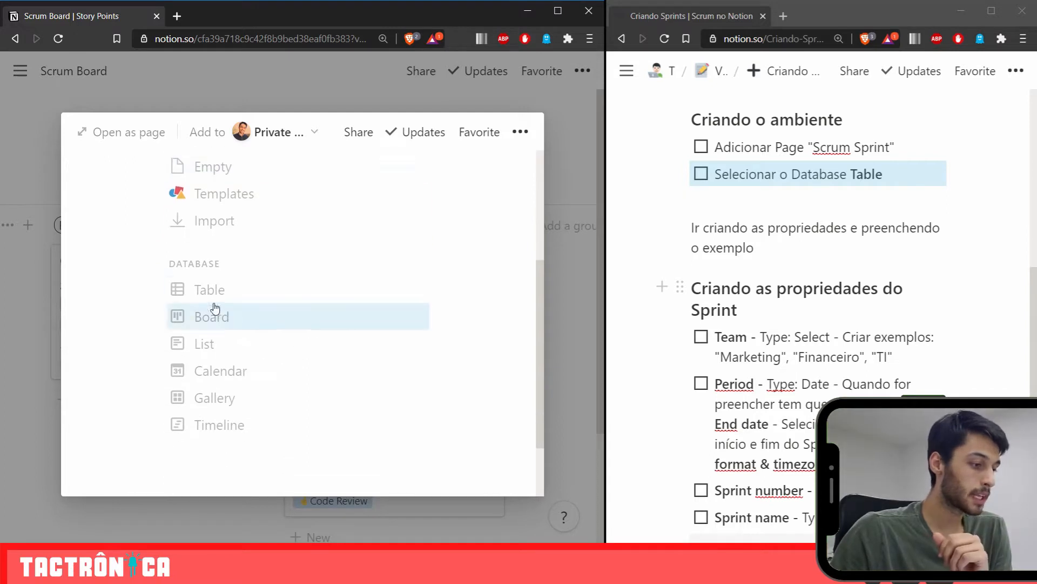
click(255, 299)
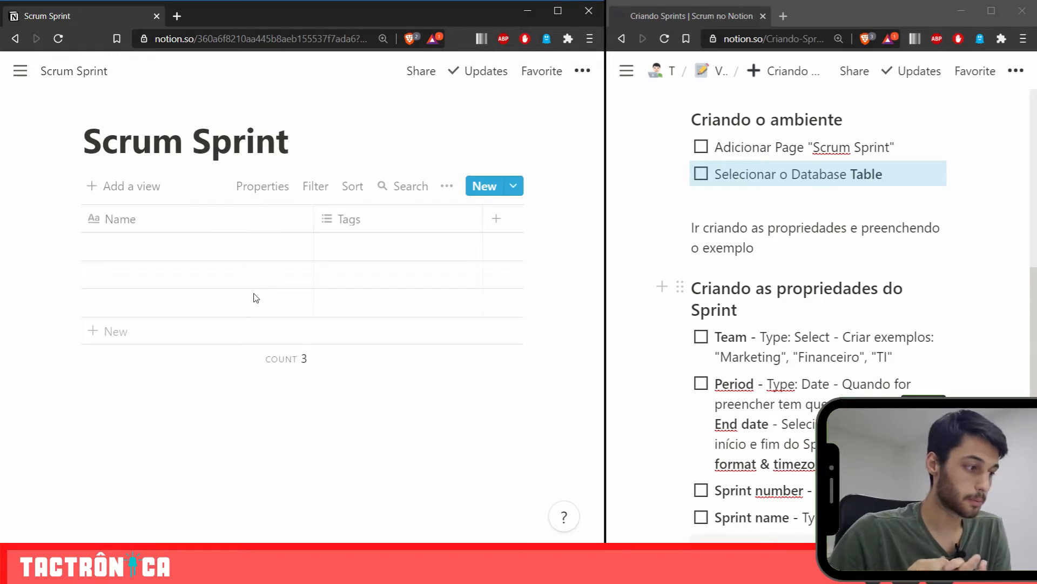
click(702, 155)
click(701, 147)
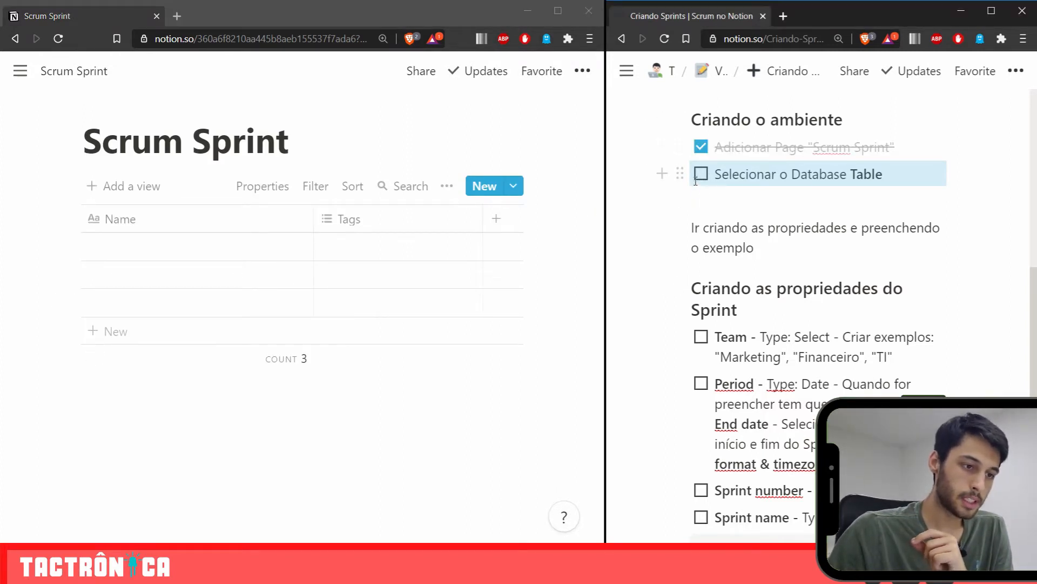
click(701, 174)
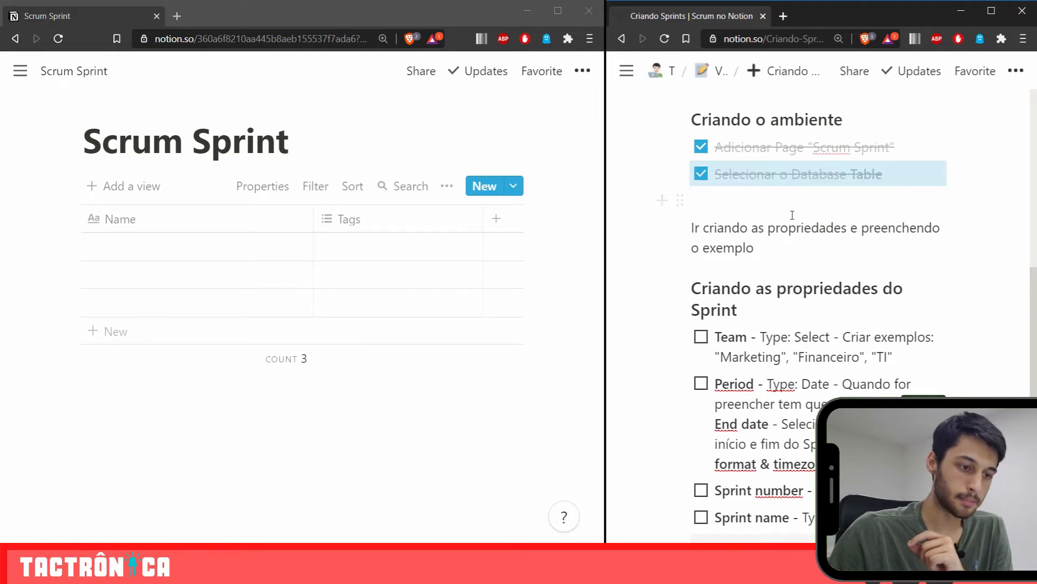
- Review the sprint property checklist and add a new entry to the Scrum Sprint table
scroll(792, 215, down, 1)
scroll(792, 215, down, 1)
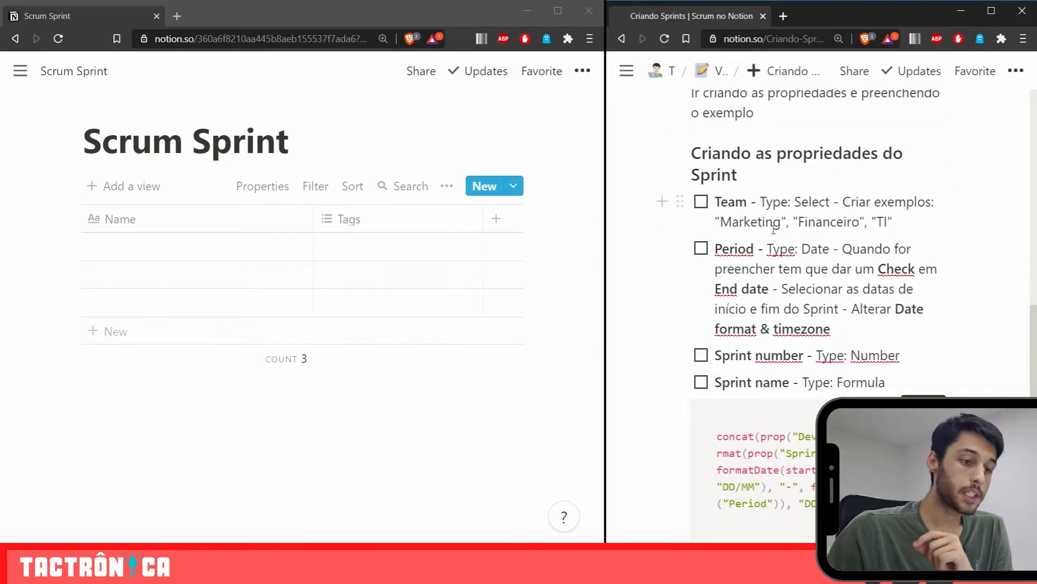
scroll(735, 255, down, 1)
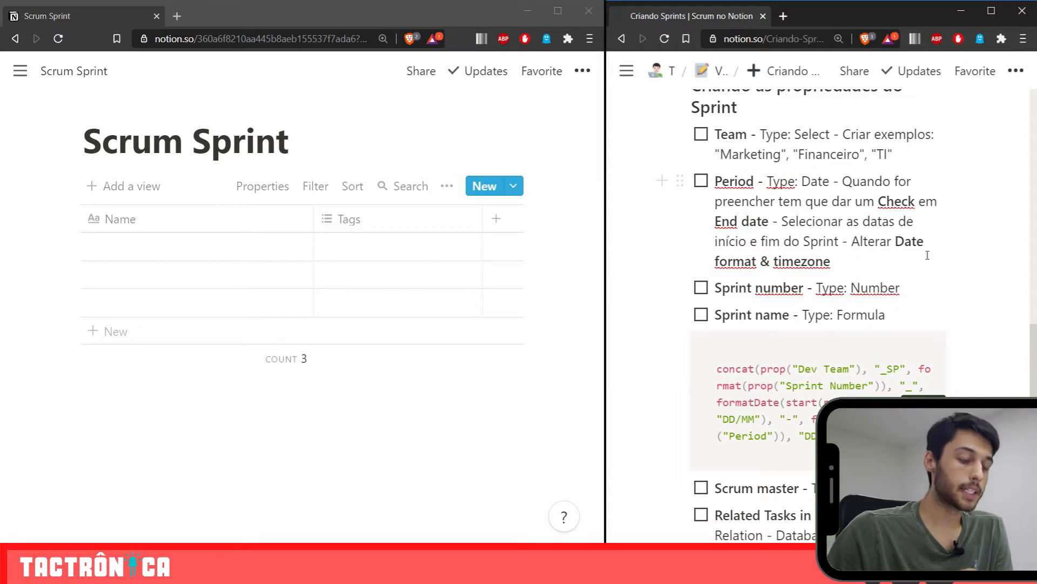
drag(1031, 358, 1031, 351)
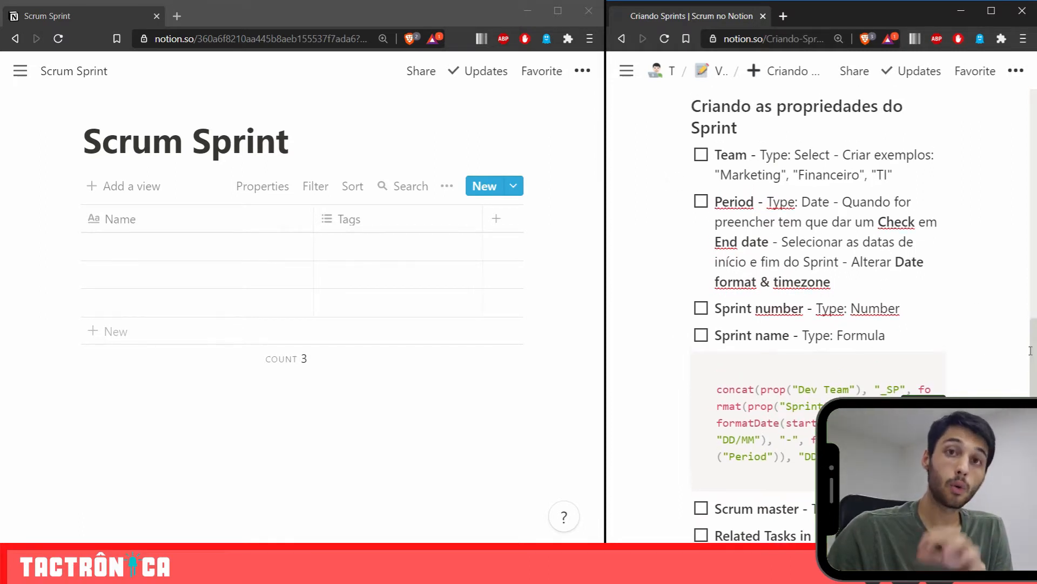
click(478, 192)
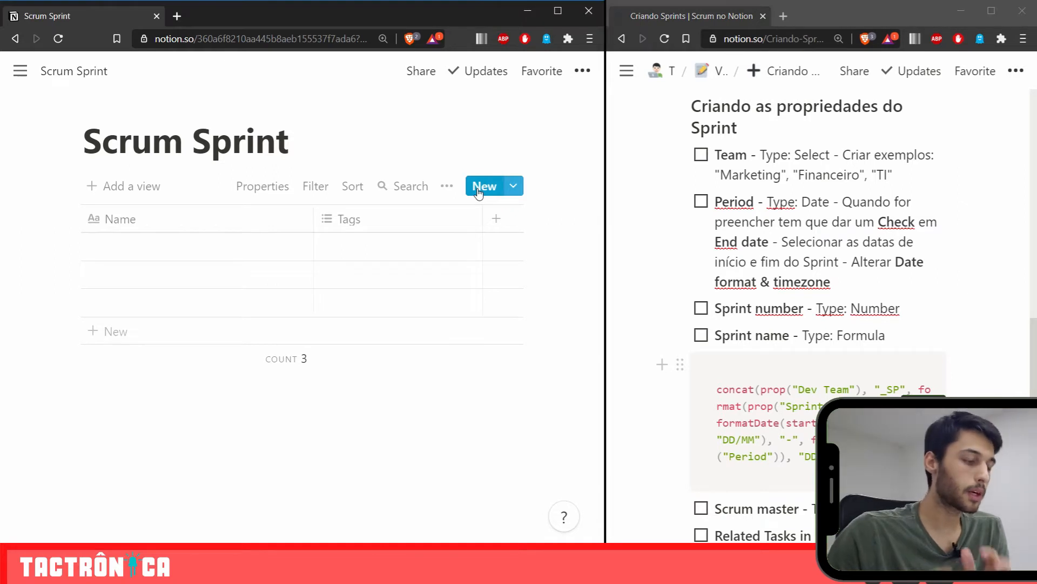
click(479, 188)
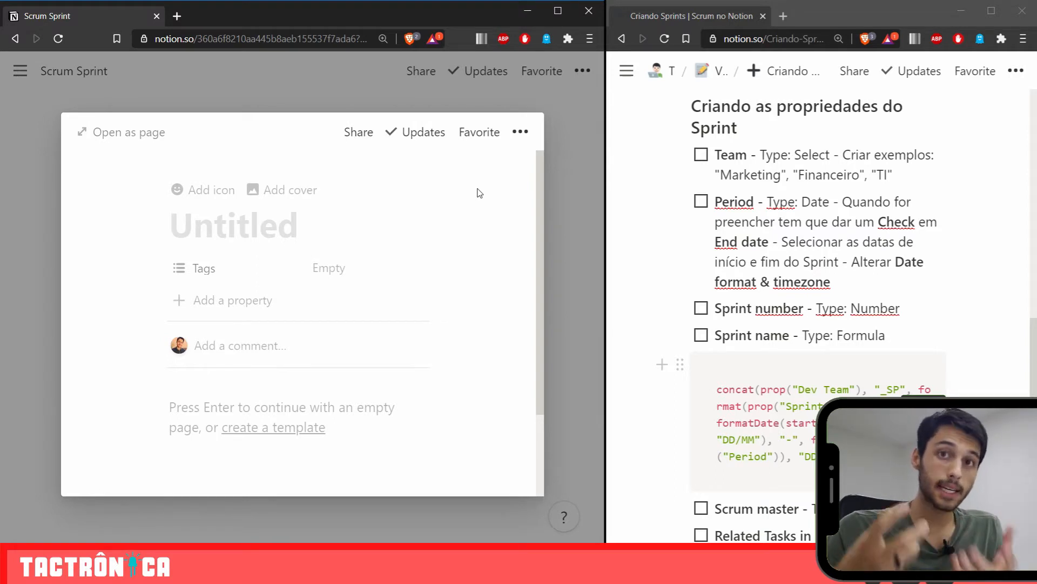
- Rename the entry's Tags property to Team and change its type to Select
click(210, 277)
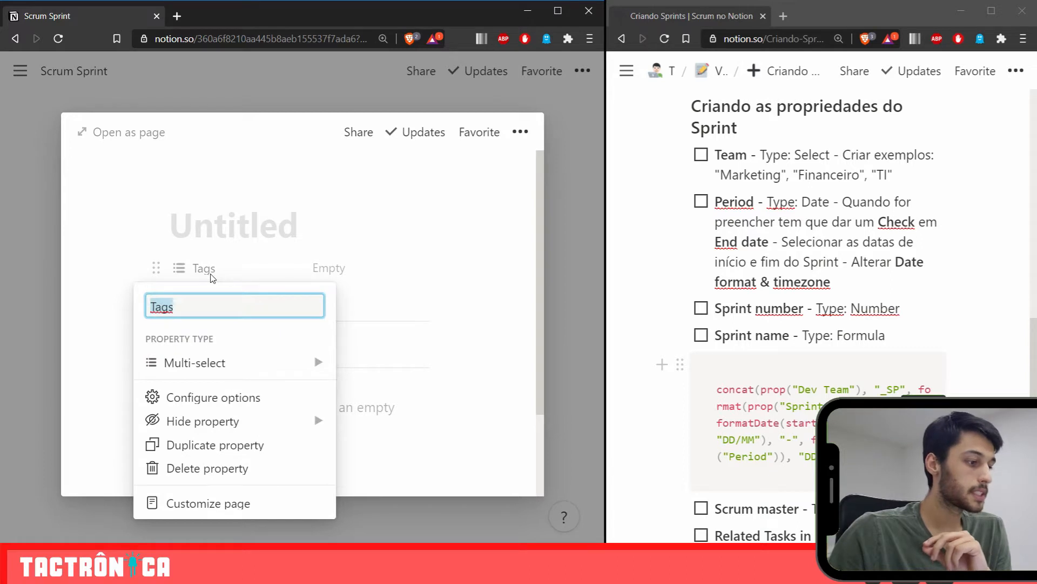
key(BackSpace)
text(Team)
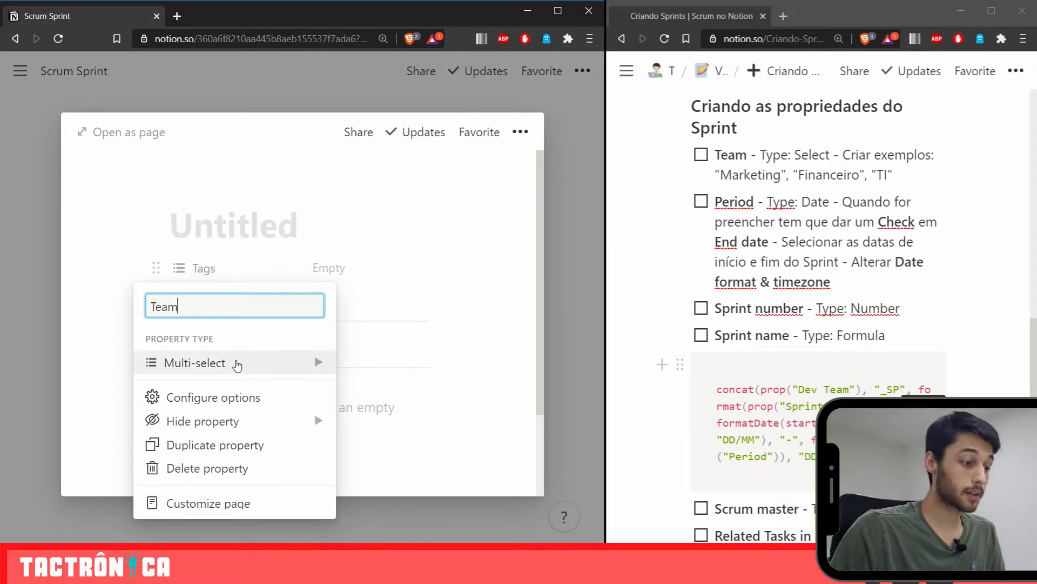
mouse_move(243, 370)
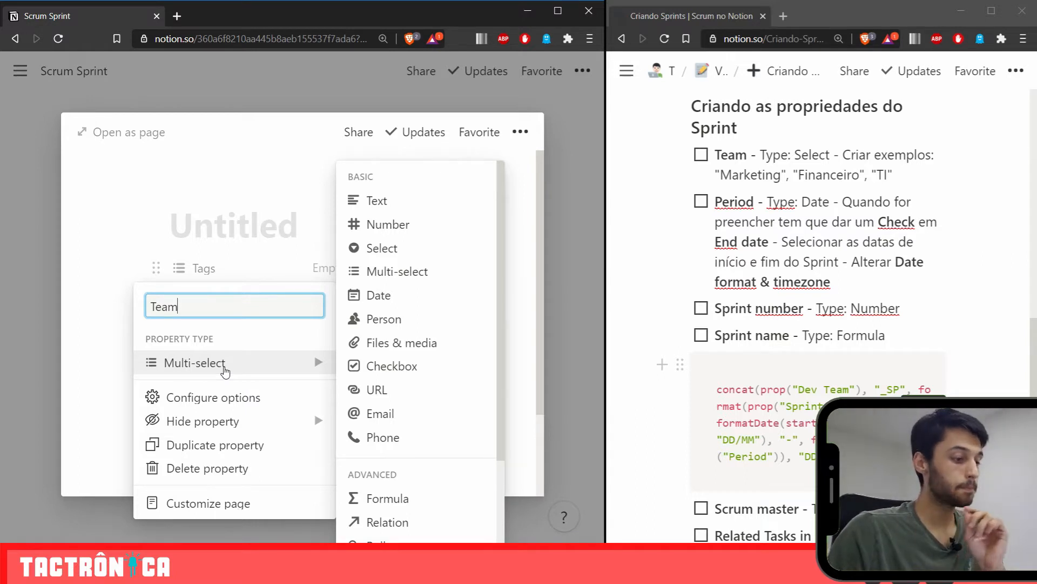
click(396, 250)
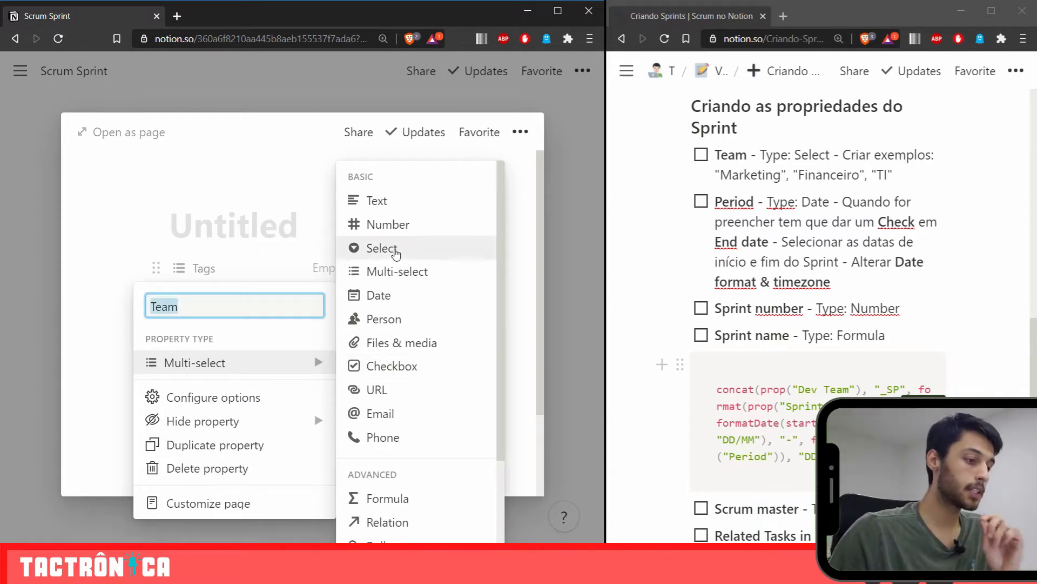
click(305, 270)
- Create the Team options Marketing, Financeiro and TI, leave TI selected, and check off the Team task in the checklist
click(336, 268)
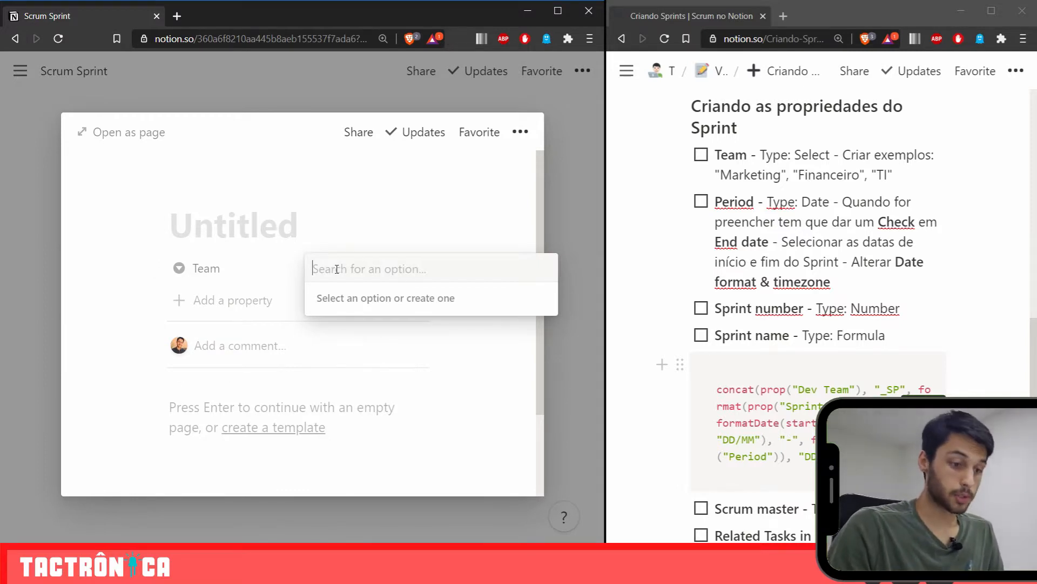
text(Marketing)
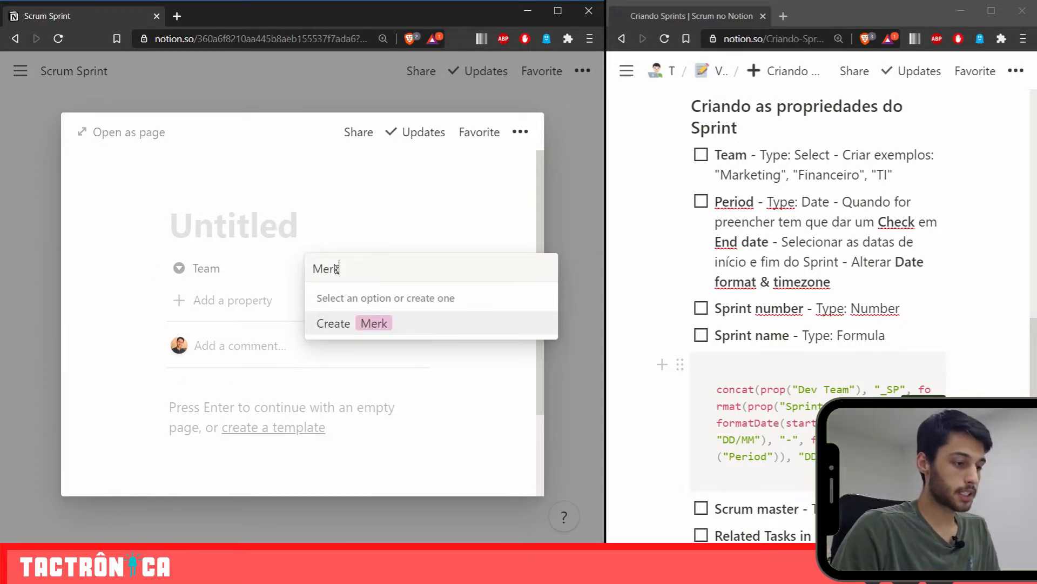
key(Return)
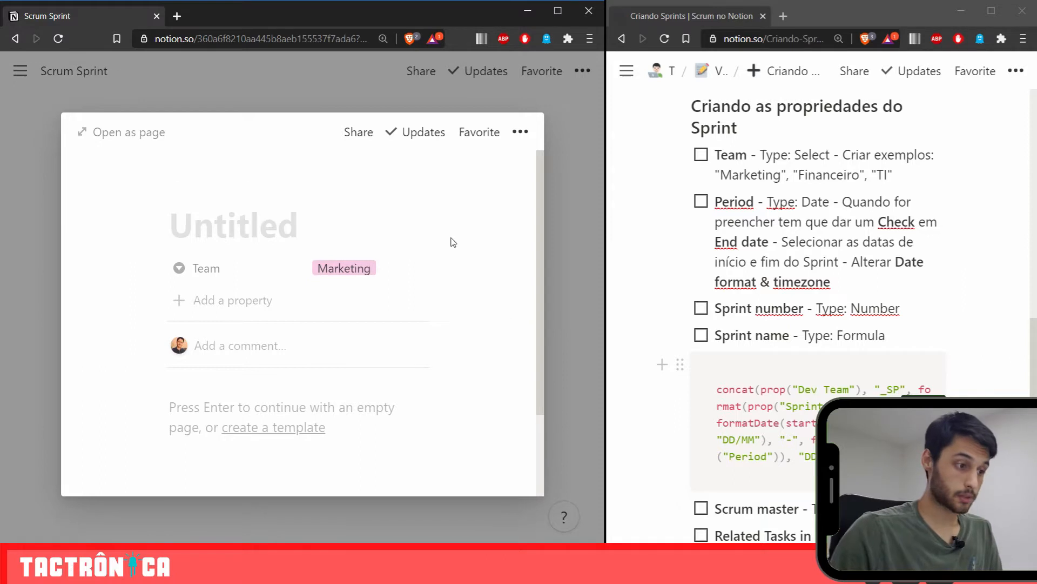
click(402, 276)
text(Financeiro)
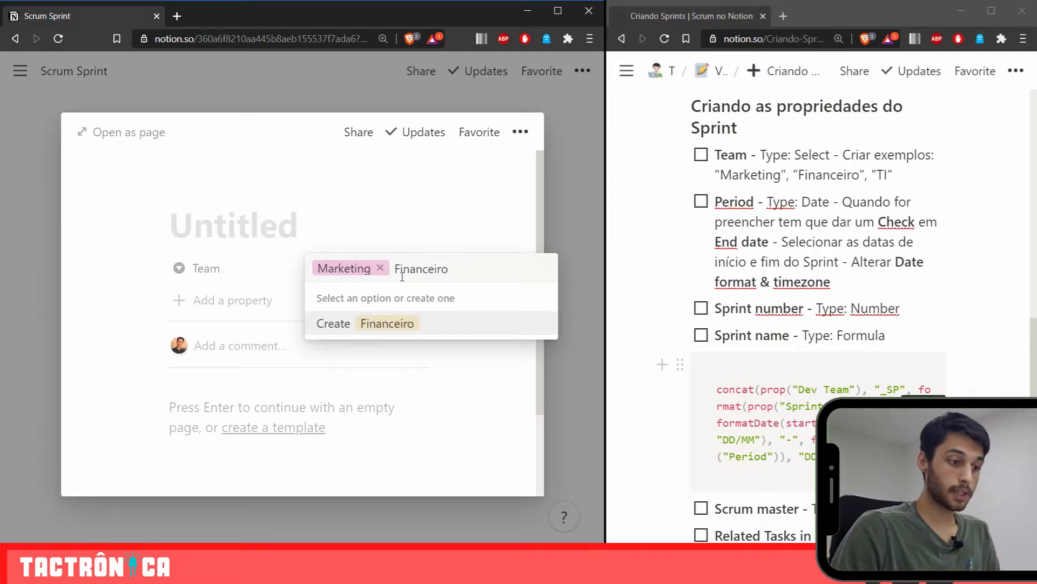
key(Return)
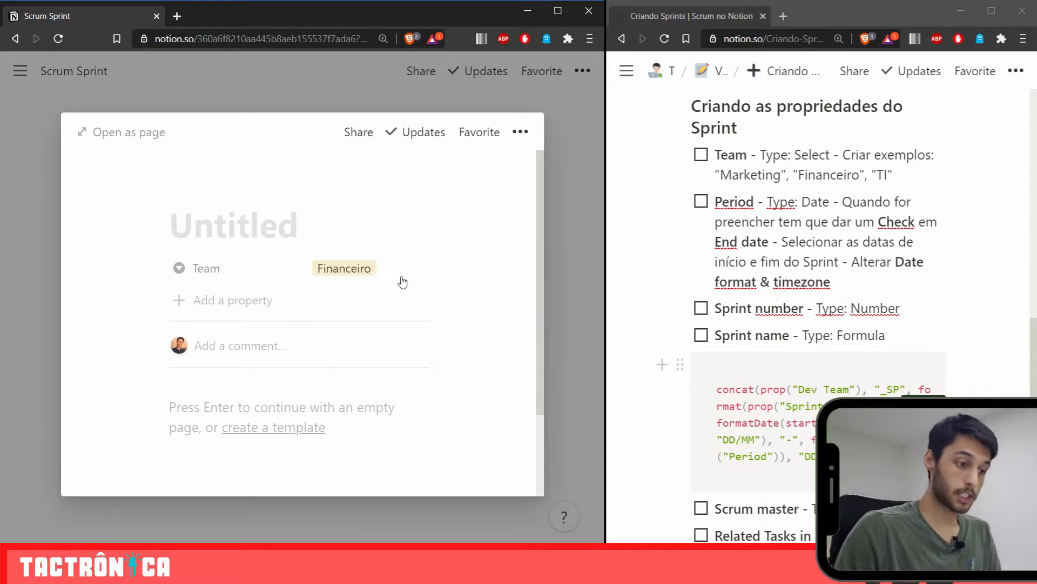
click(400, 269)
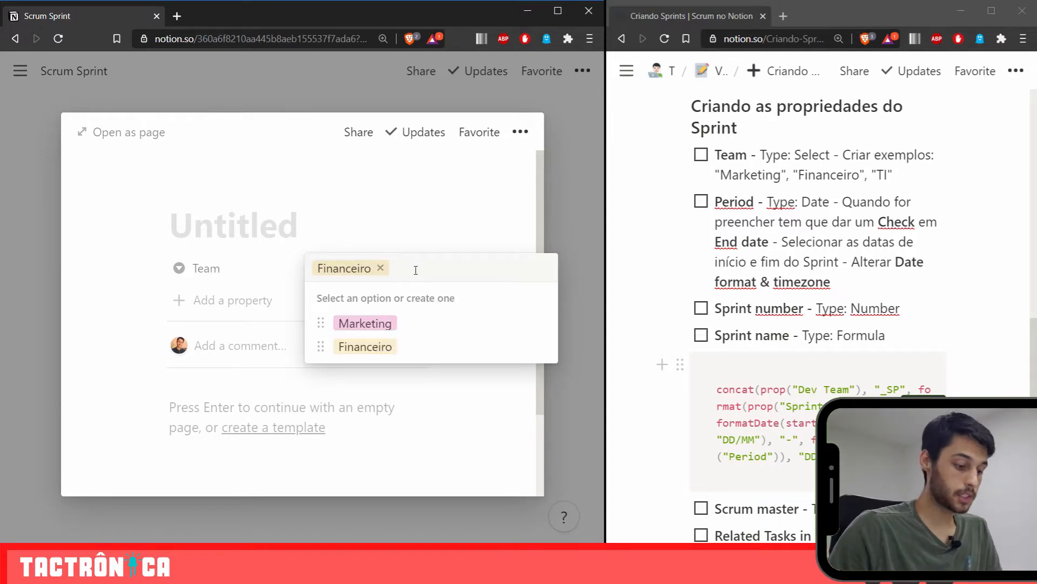
text(TI)
click(389, 352)
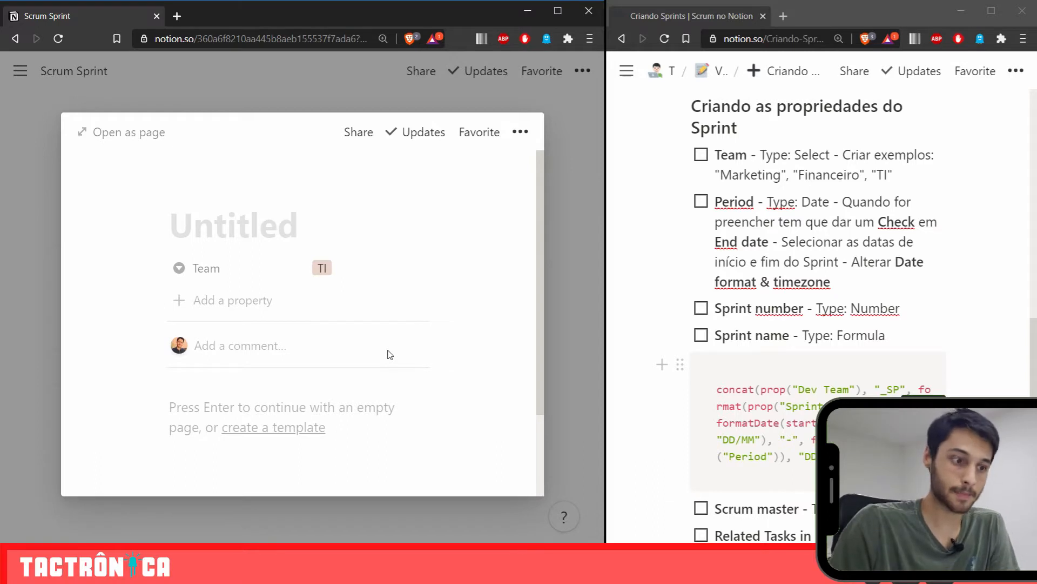
click(701, 155)
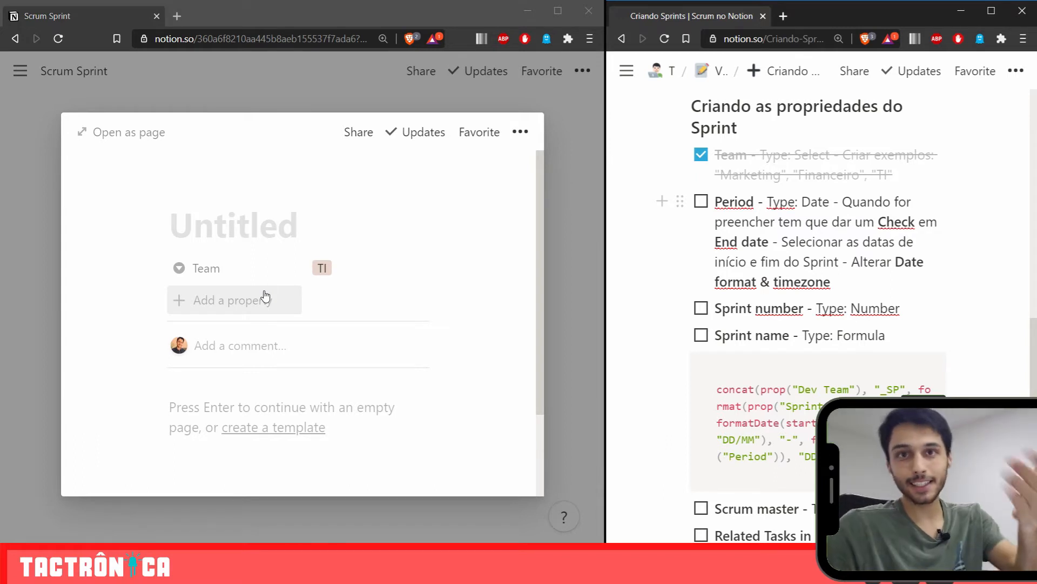
- Add a property named Period of type Date to the entry
click(208, 311)
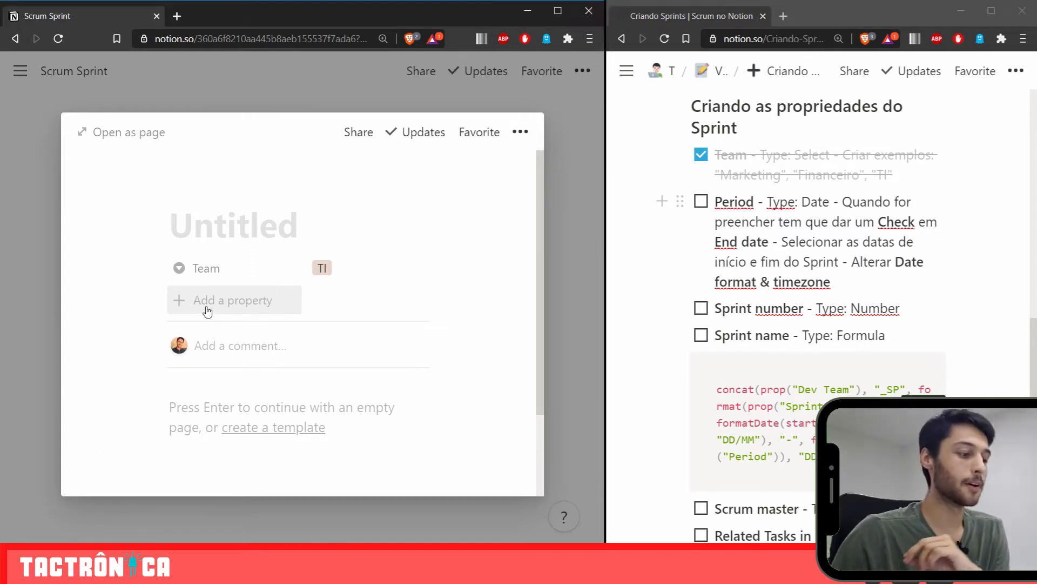
click(207, 311)
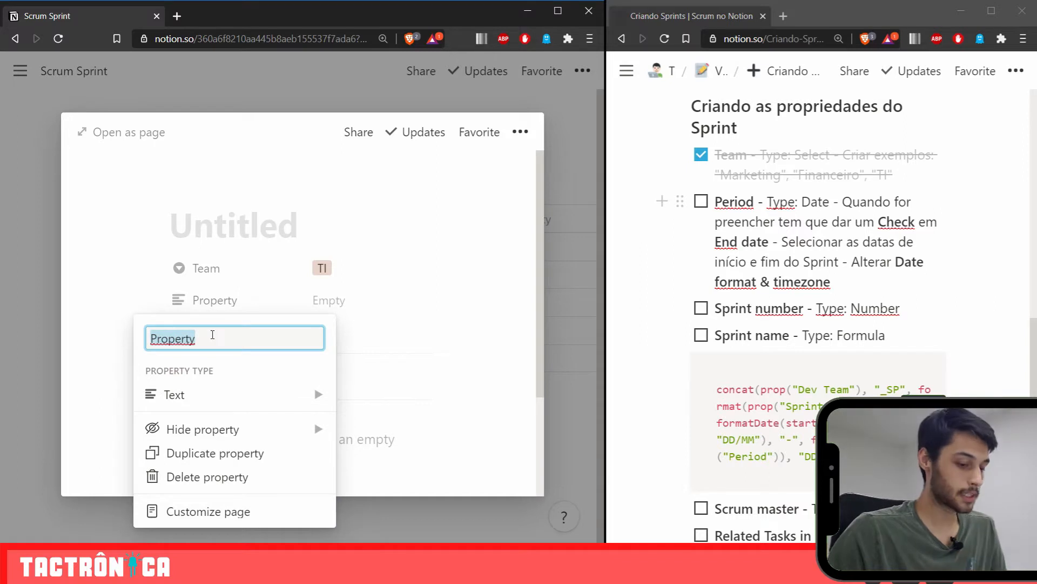
key(BackSpace)
text(Peri)
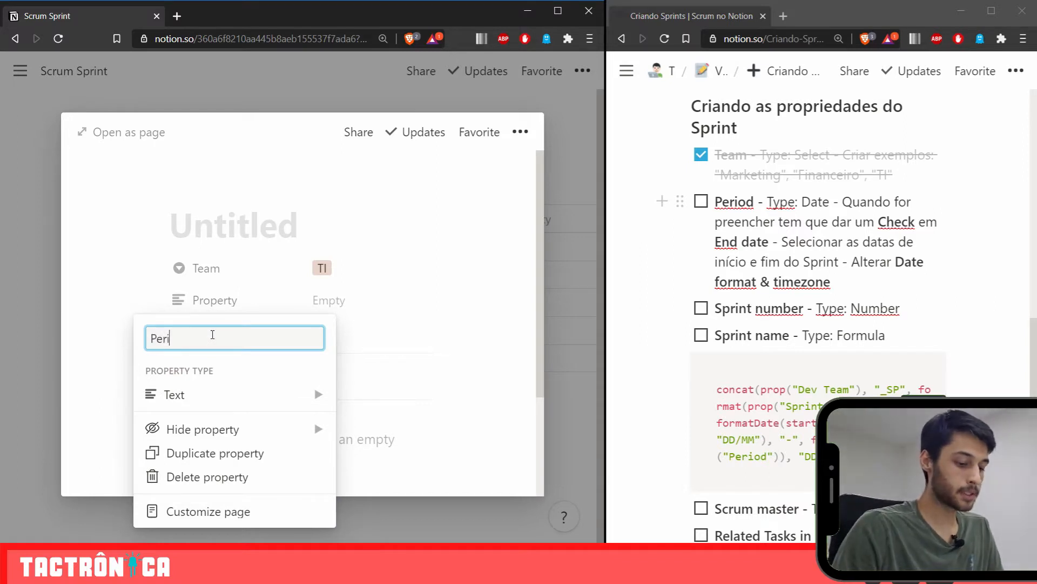
text(od)
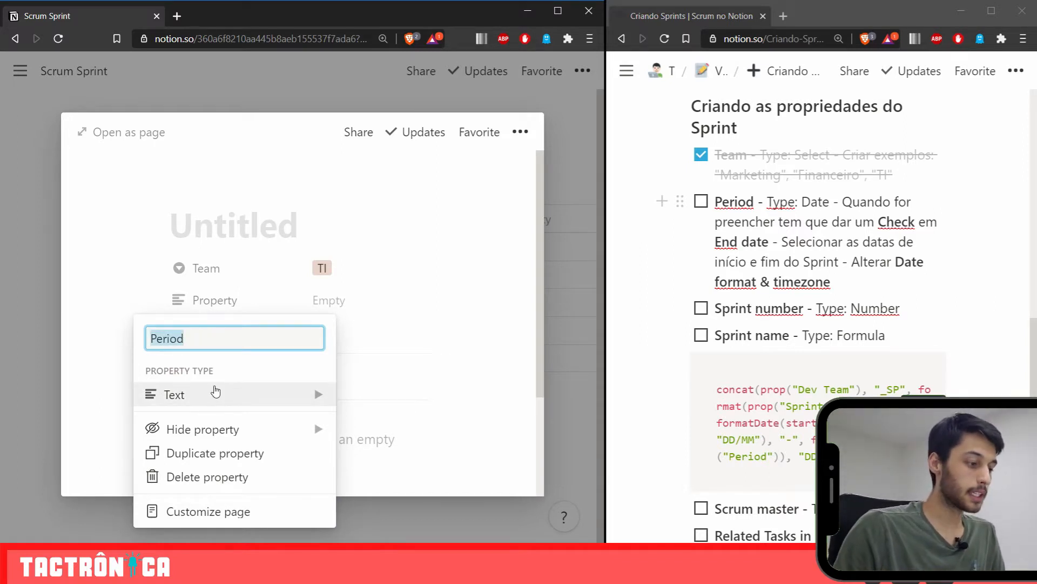
click(216, 392)
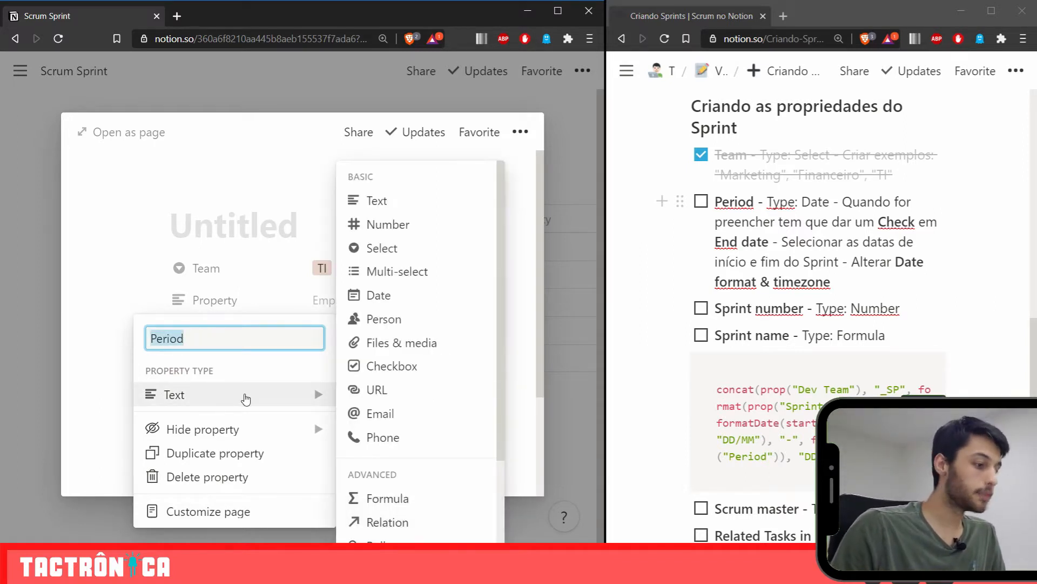
click(430, 294)
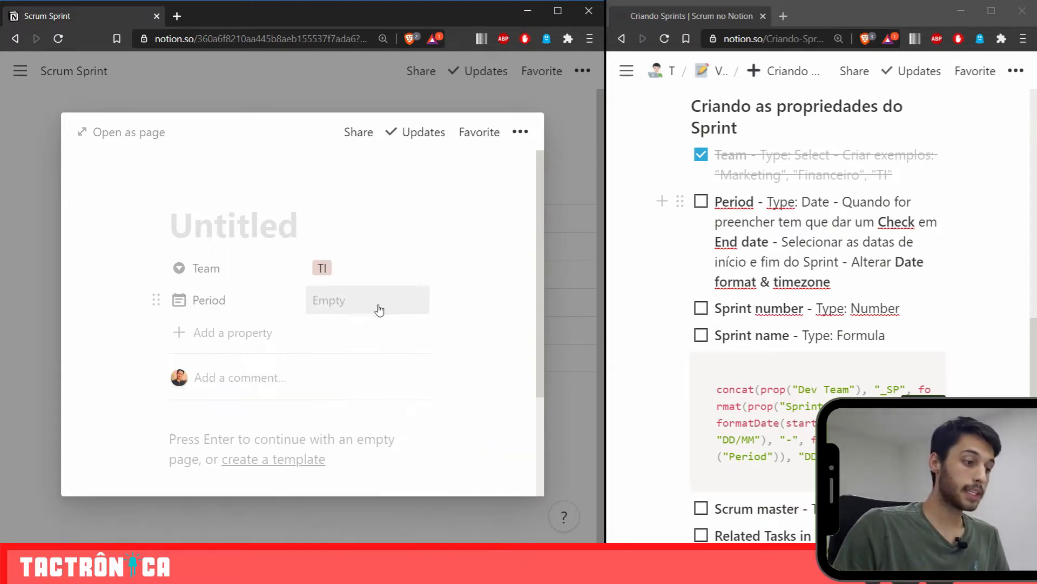
- Enable the end date for Period, set the range Dec 6 to Dec 23, 2020, and check off the Period task
click(347, 307)
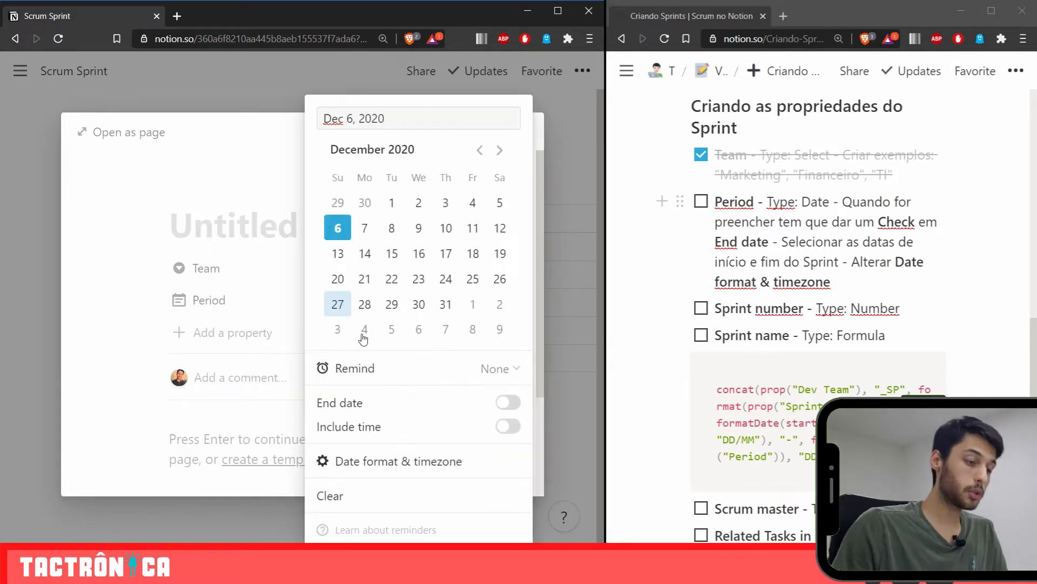
click(509, 409)
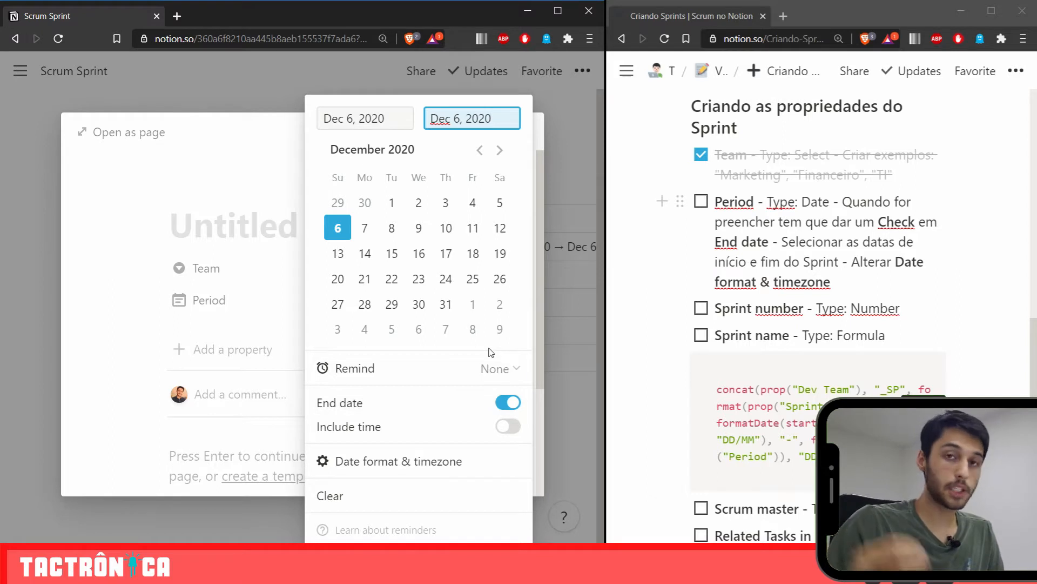
click(390, 120)
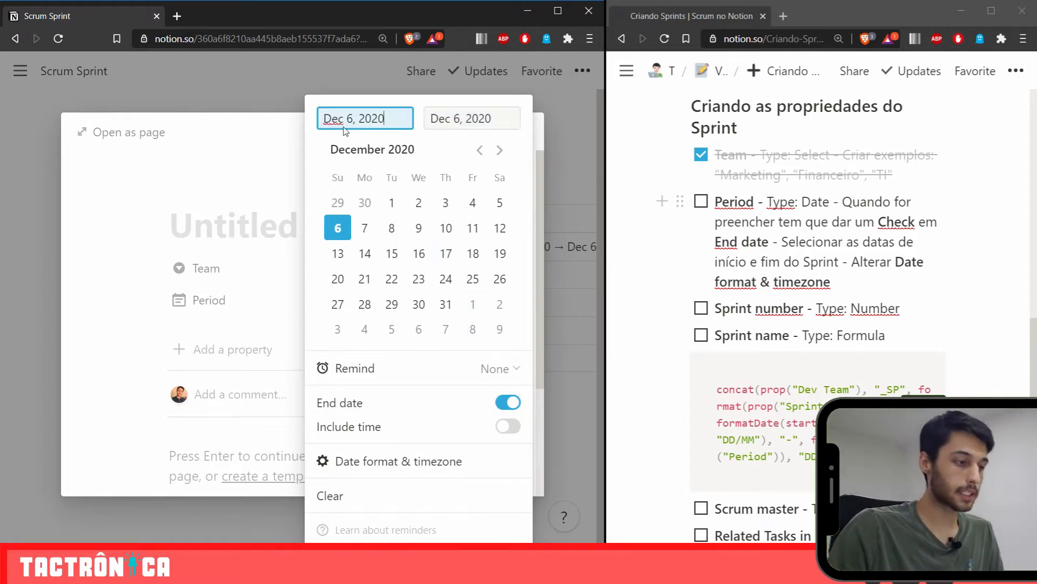
click(420, 230)
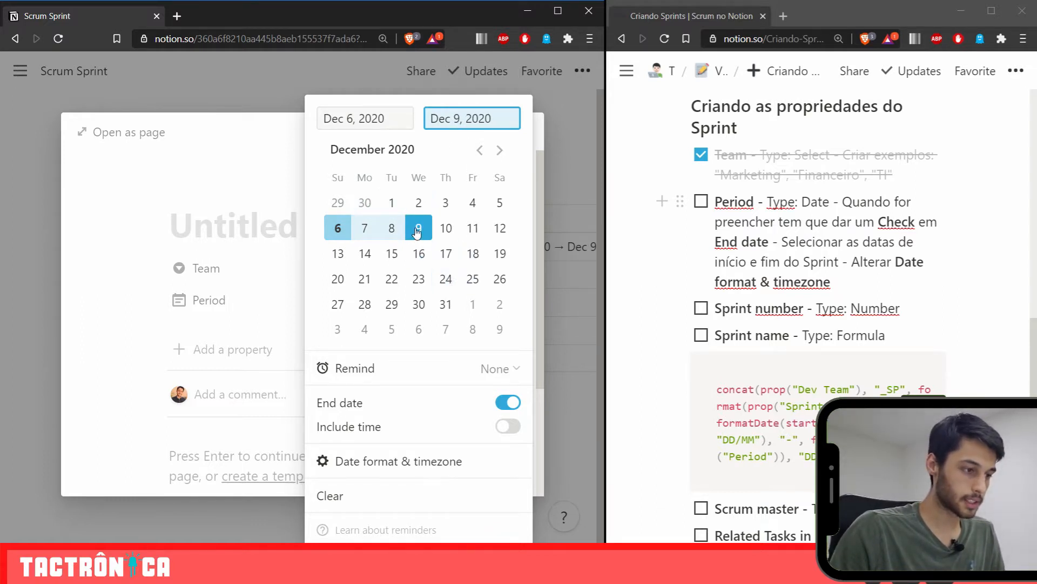
click(422, 280)
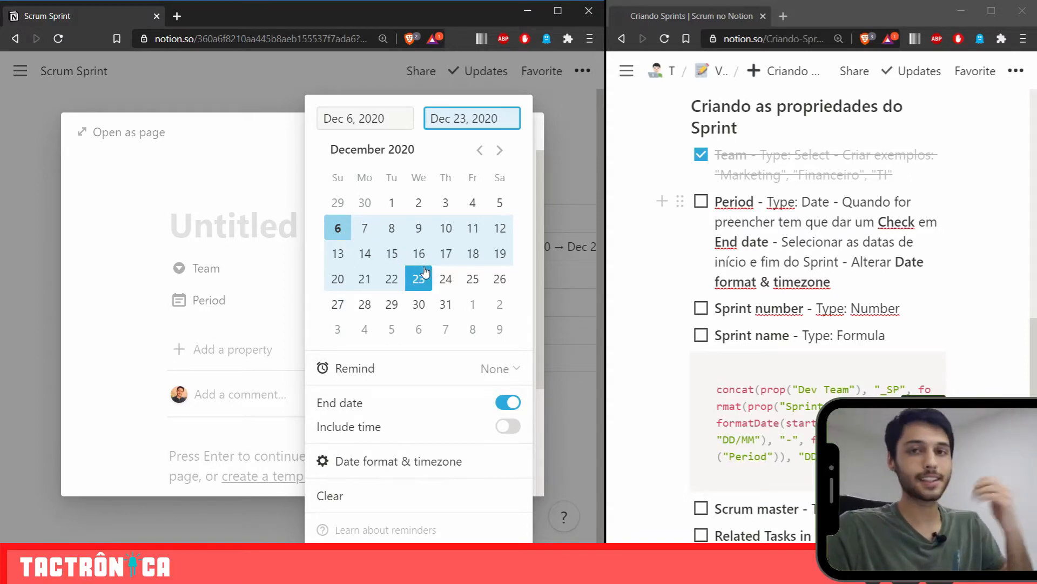
click(273, 158)
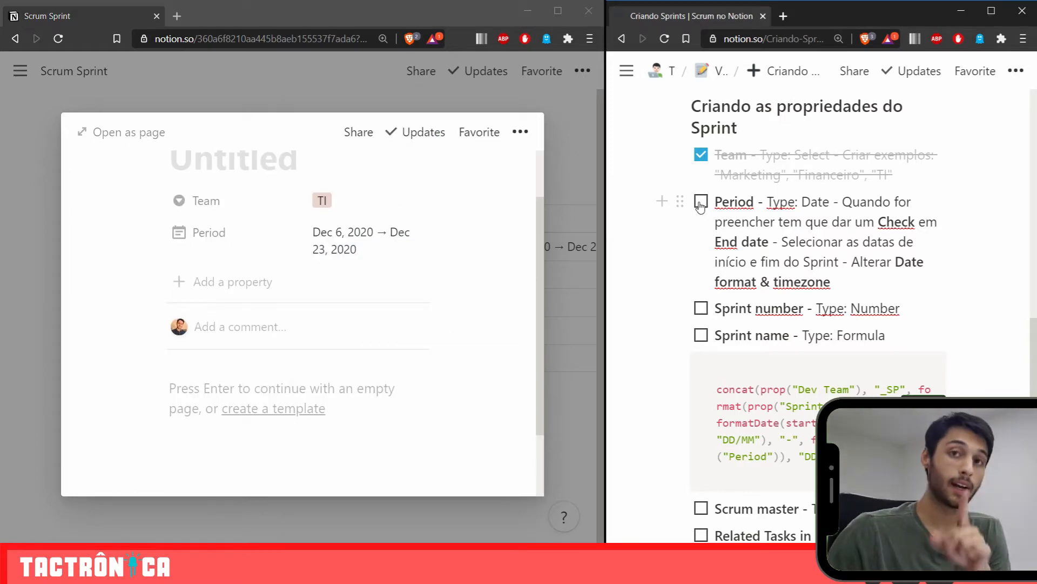
- Change the Period property's date format to Day/Month/Year
click(348, 232)
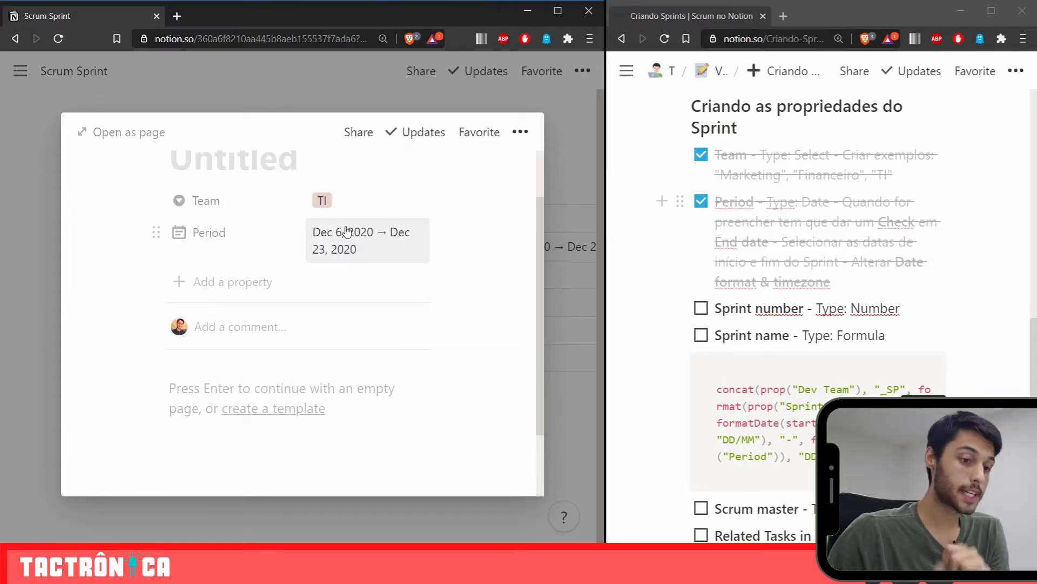
click(347, 231)
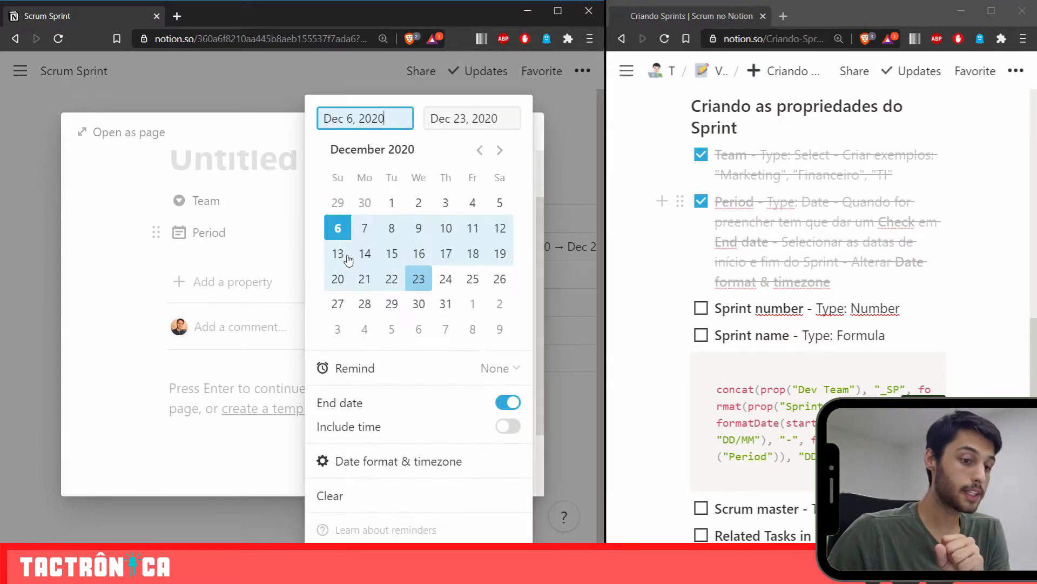
click(396, 468)
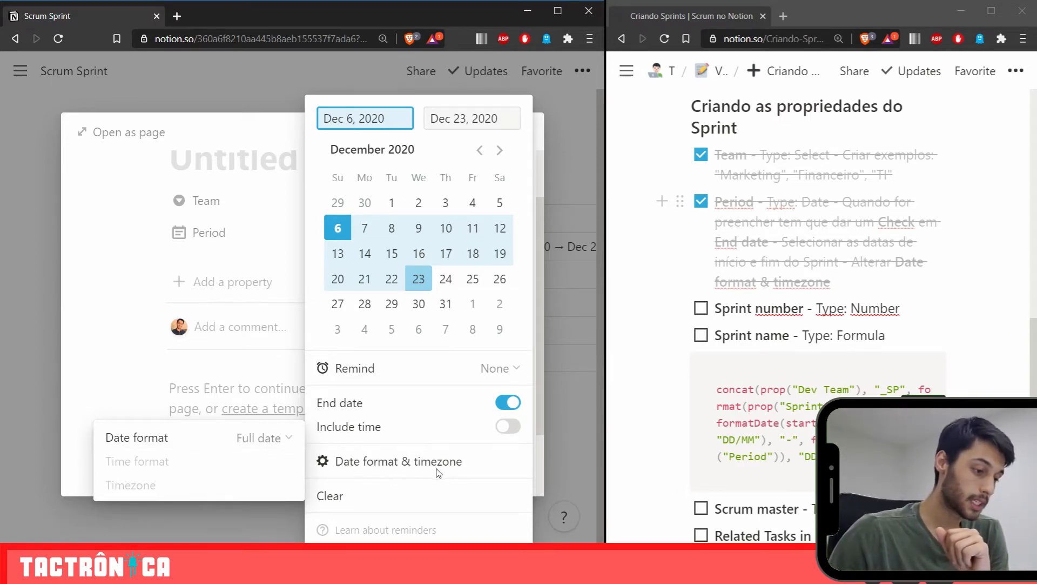
click(247, 438)
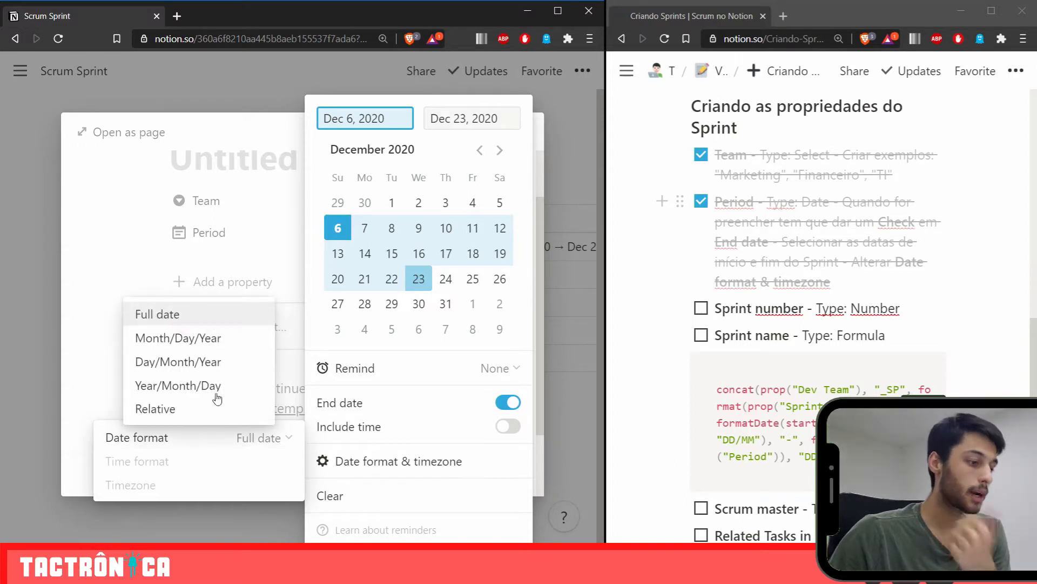
click(201, 363)
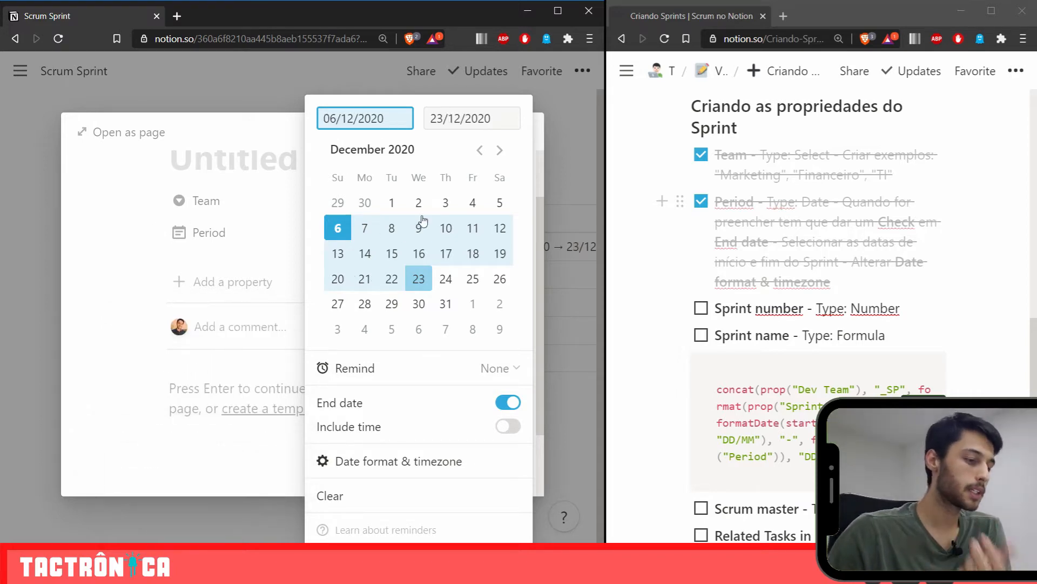
click(115, 238)
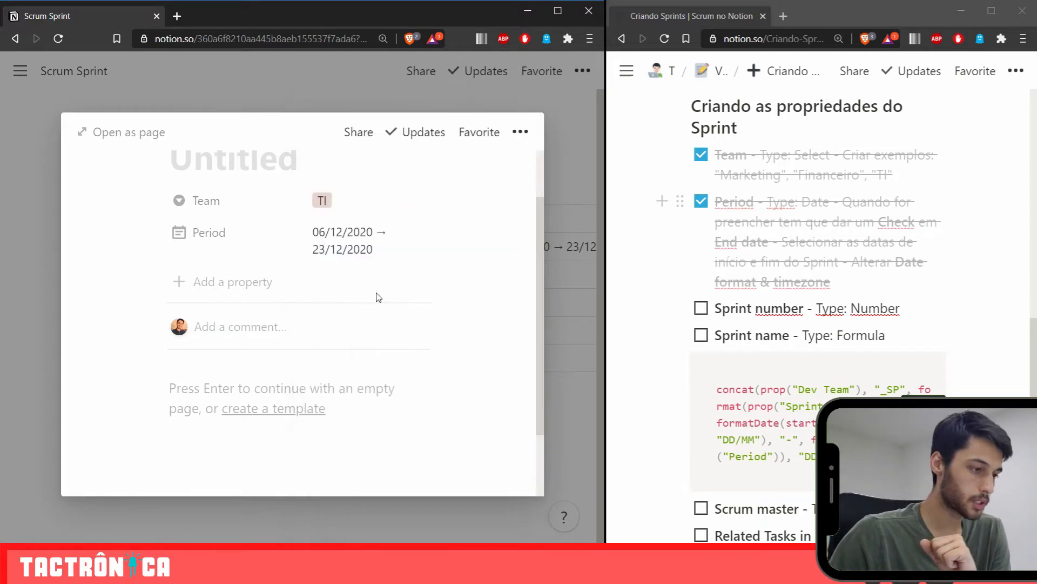
- Add a property named Sprint number to the entry and set its type to Number
click(237, 284)
text(S)
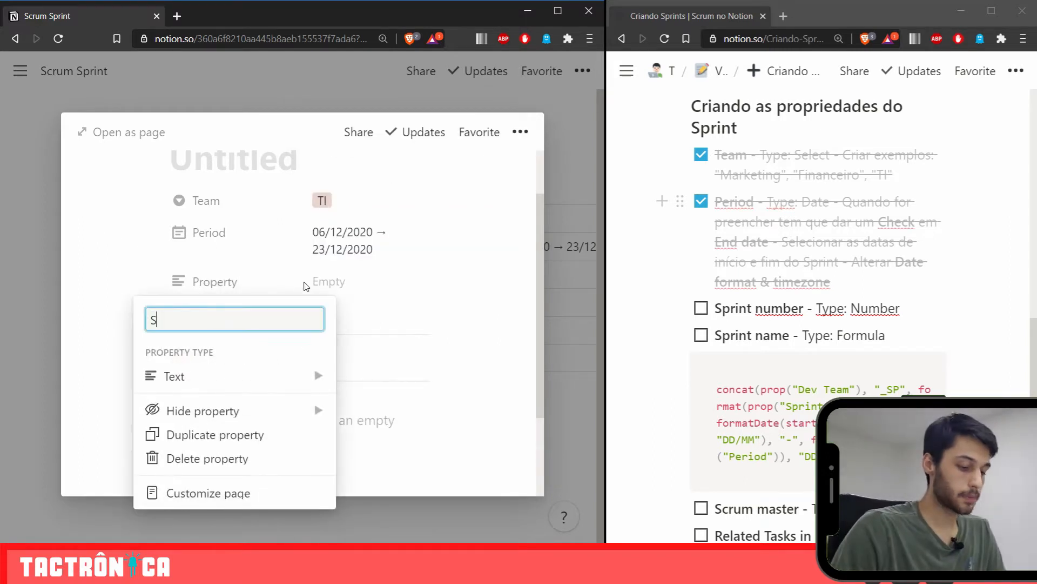
text(print numbeer)
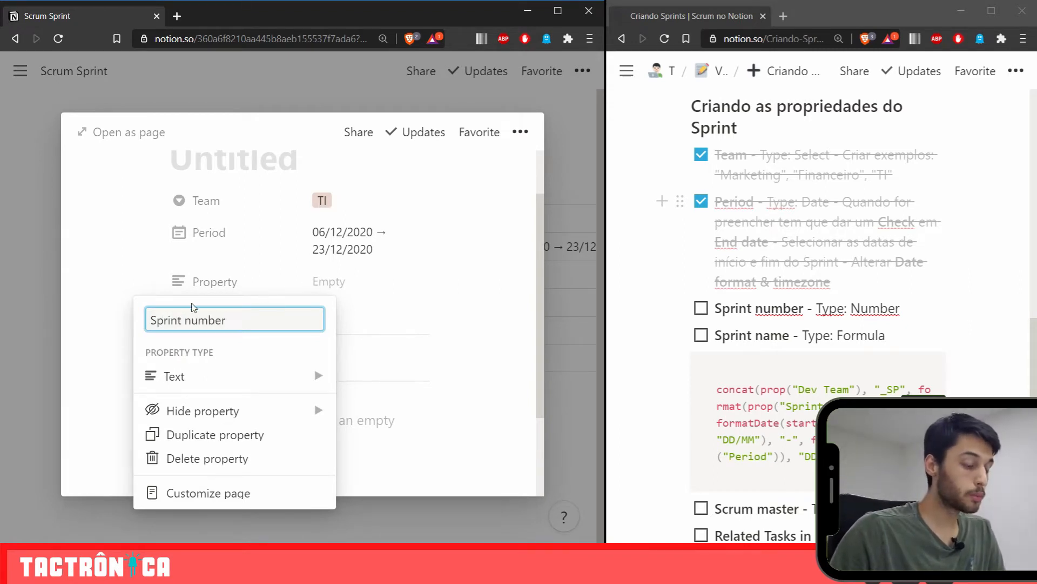
click(118, 289)
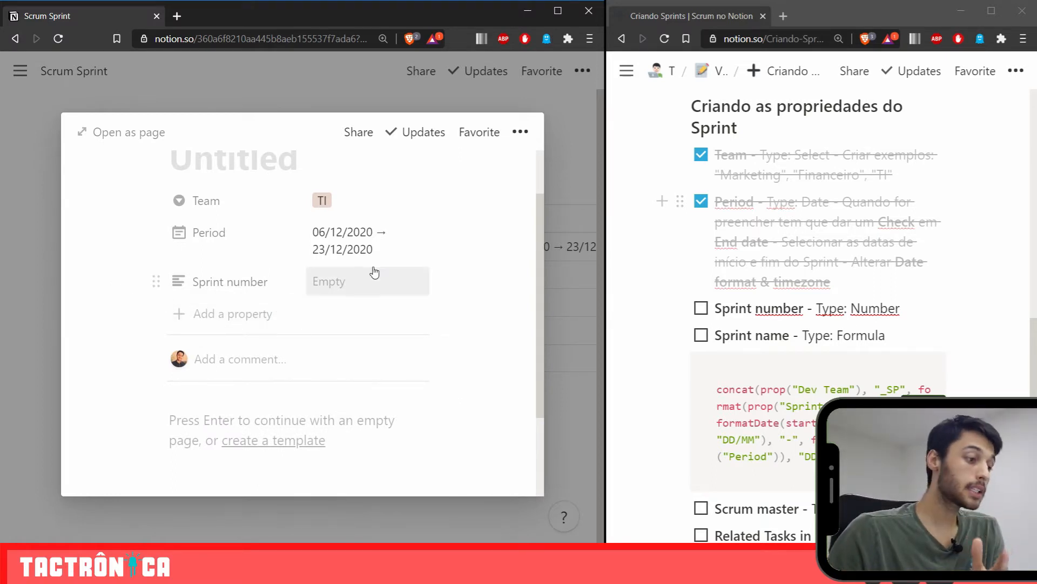
click(233, 292)
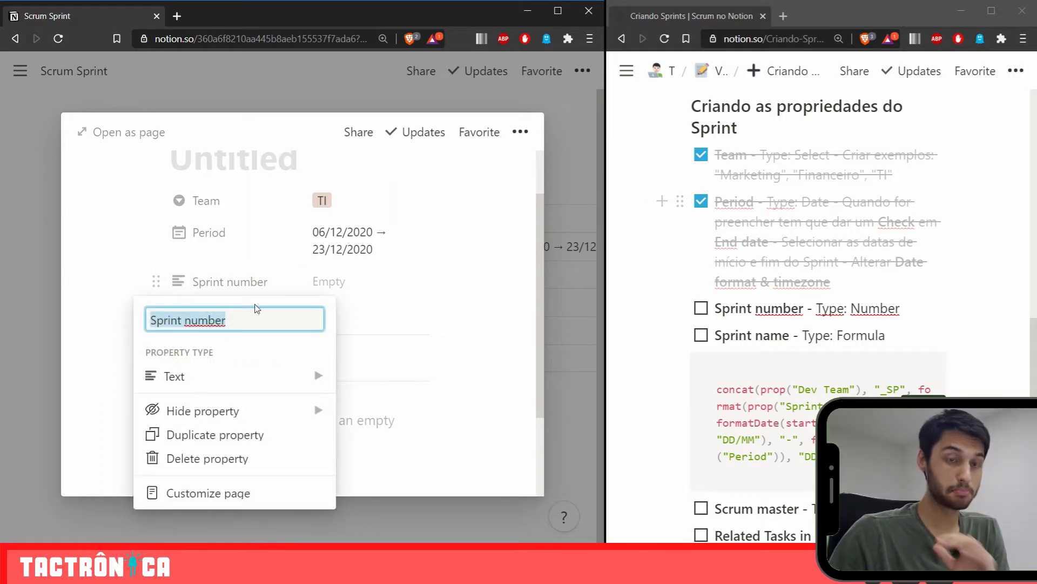
click(267, 373)
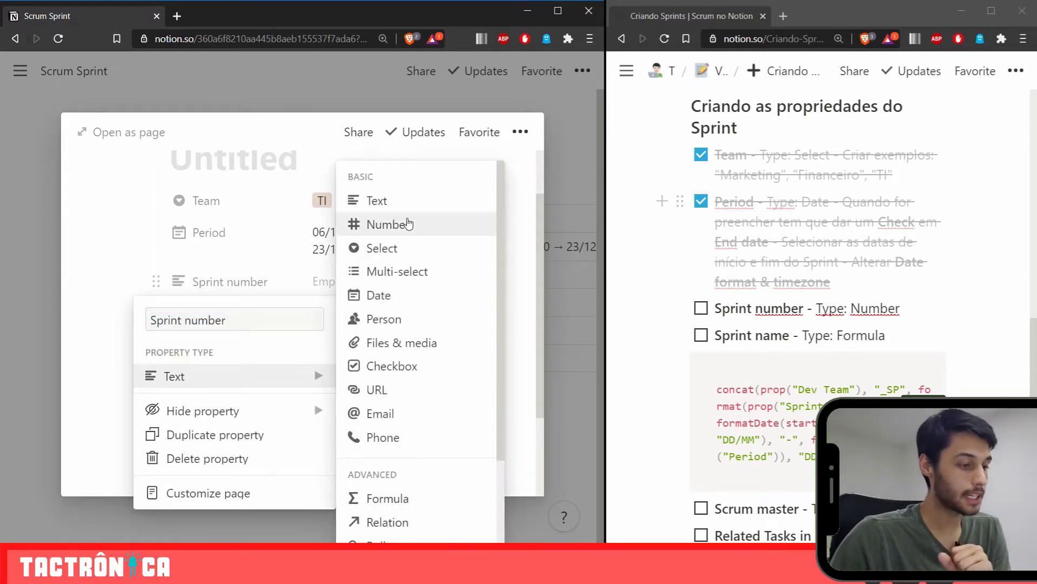
key(Return)
- Enter 1 as the entry's Sprint number and check off the Sprint number task in the checklist
click(389, 280)
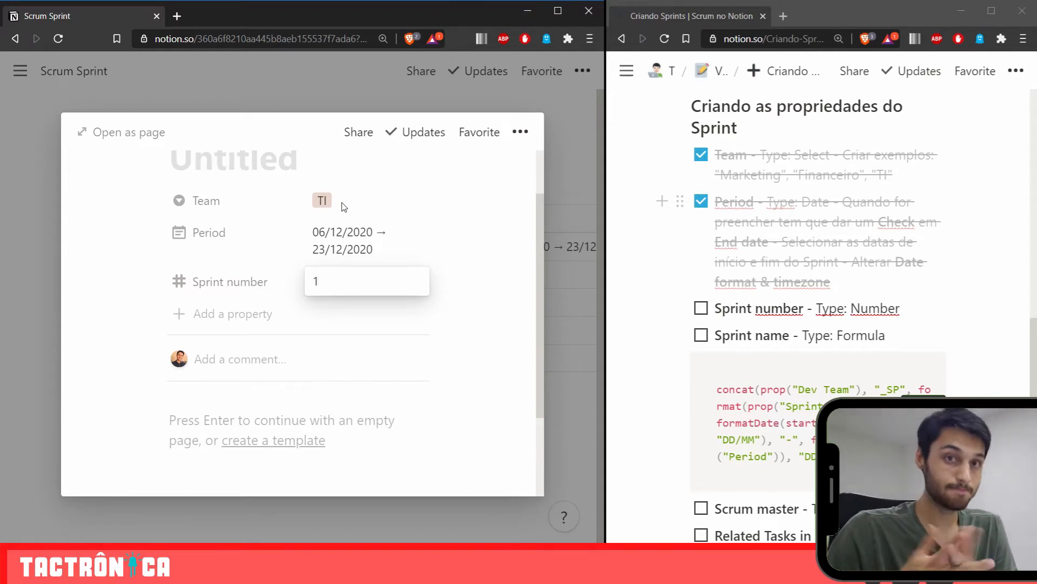
click(128, 281)
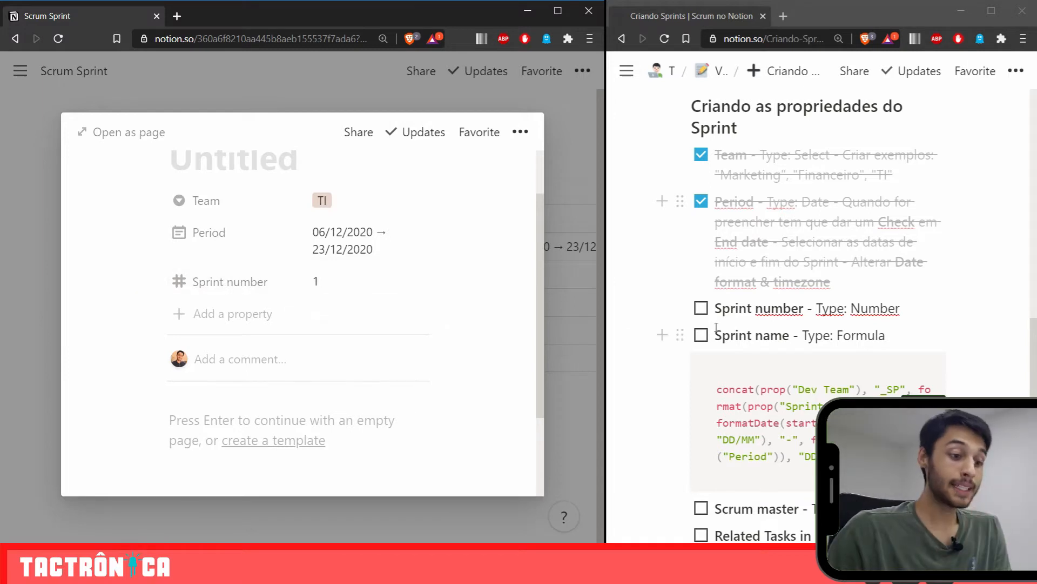
scroll(697, 302, down, 3)
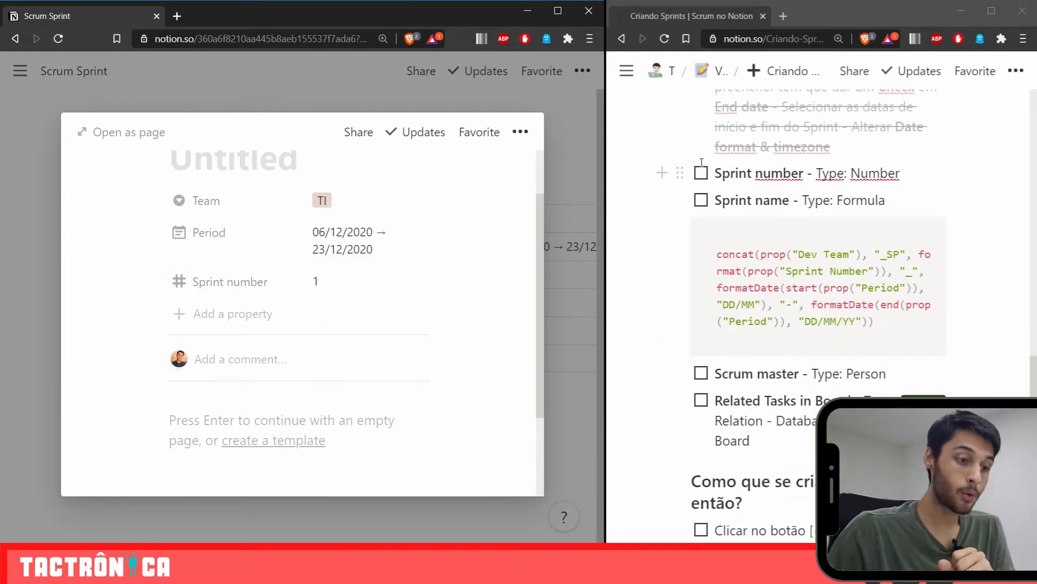
click(701, 173)
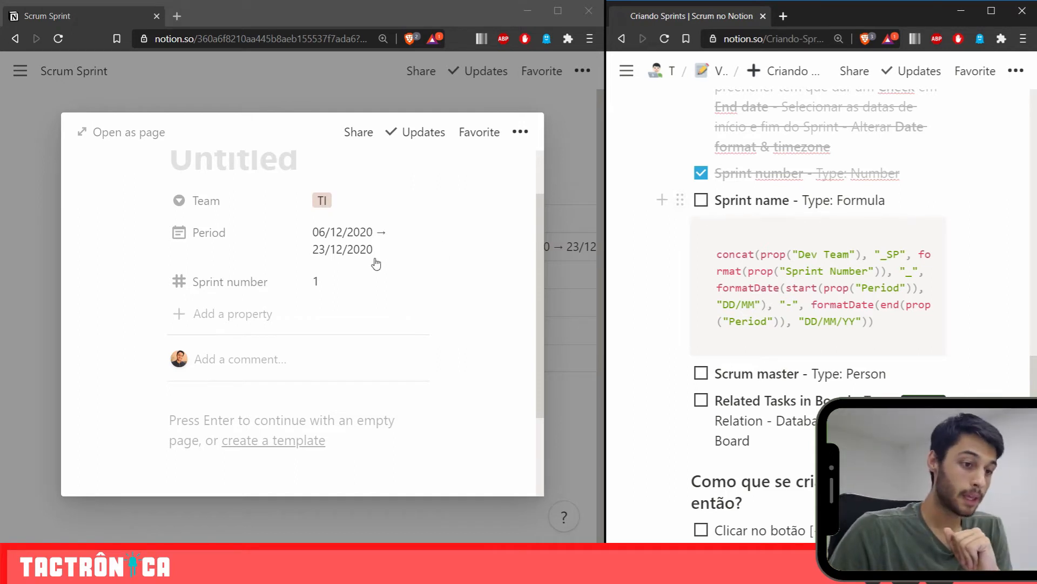
- Add a property named Sprint name to the entry and set its type to Formula
click(255, 315)
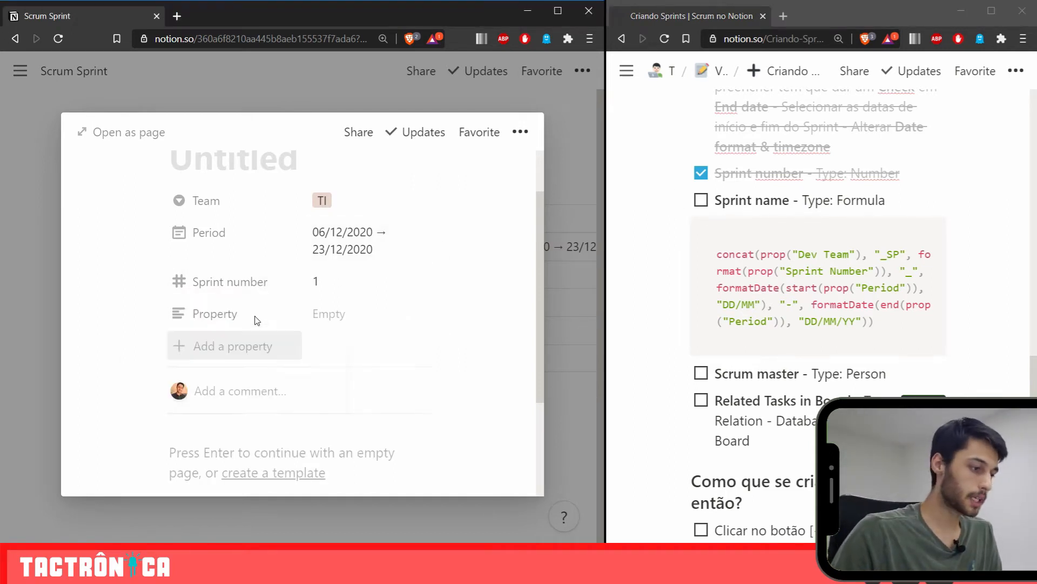
key(BackSpace)
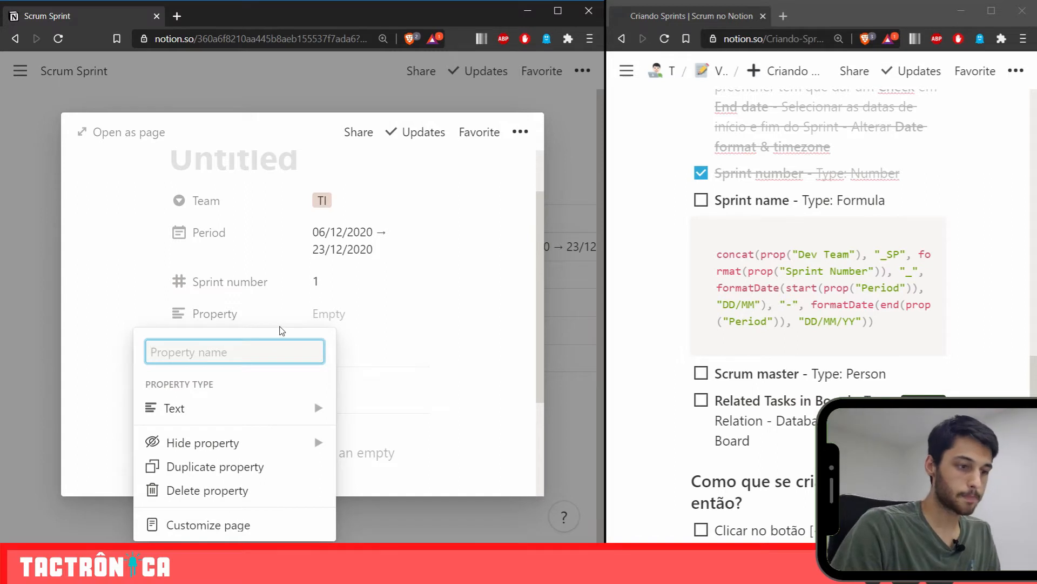
text(Sprint )
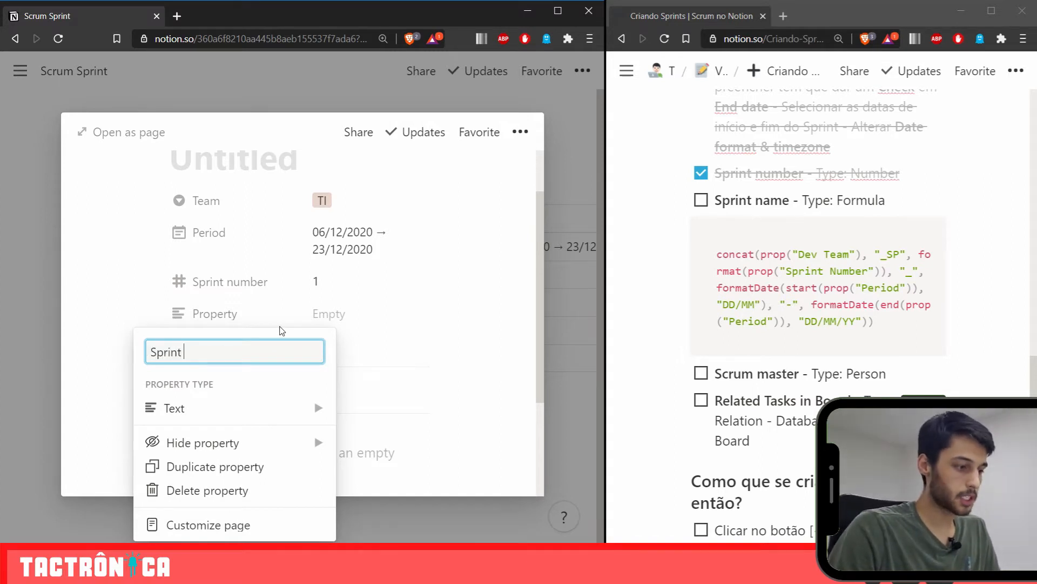
text(name)
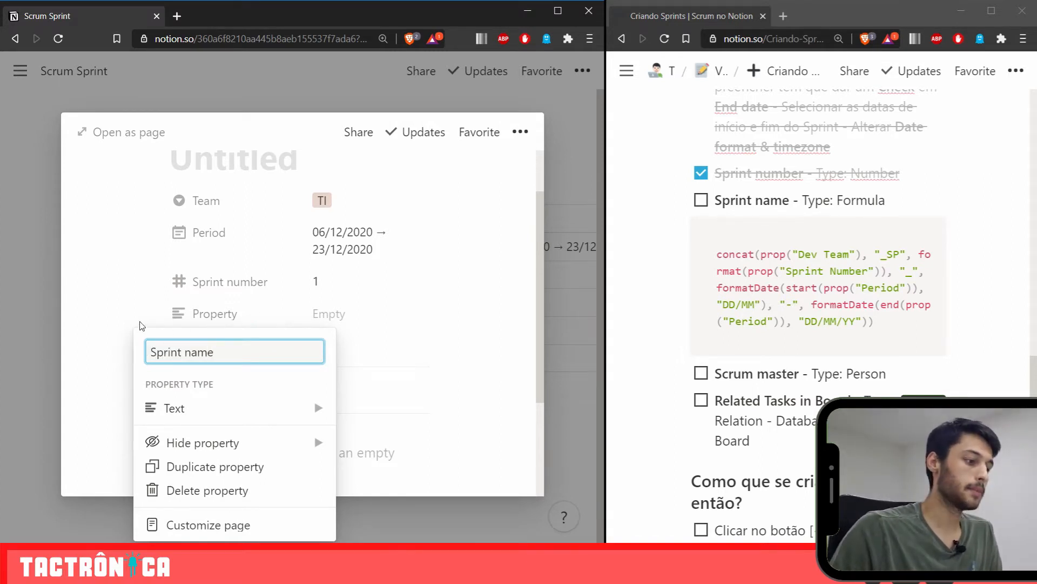
click(120, 318)
click(276, 316)
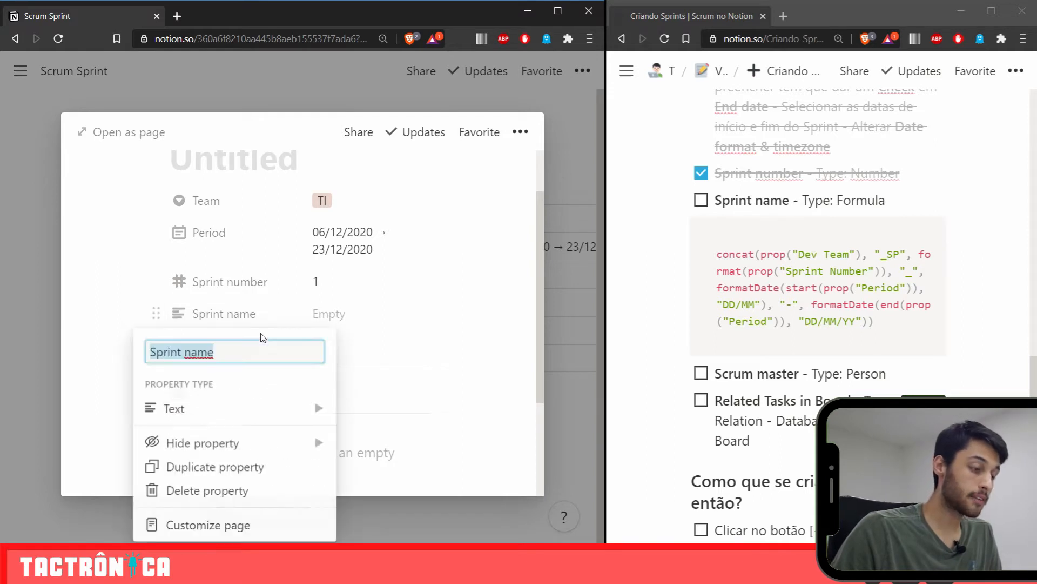
mouse_move(232, 412)
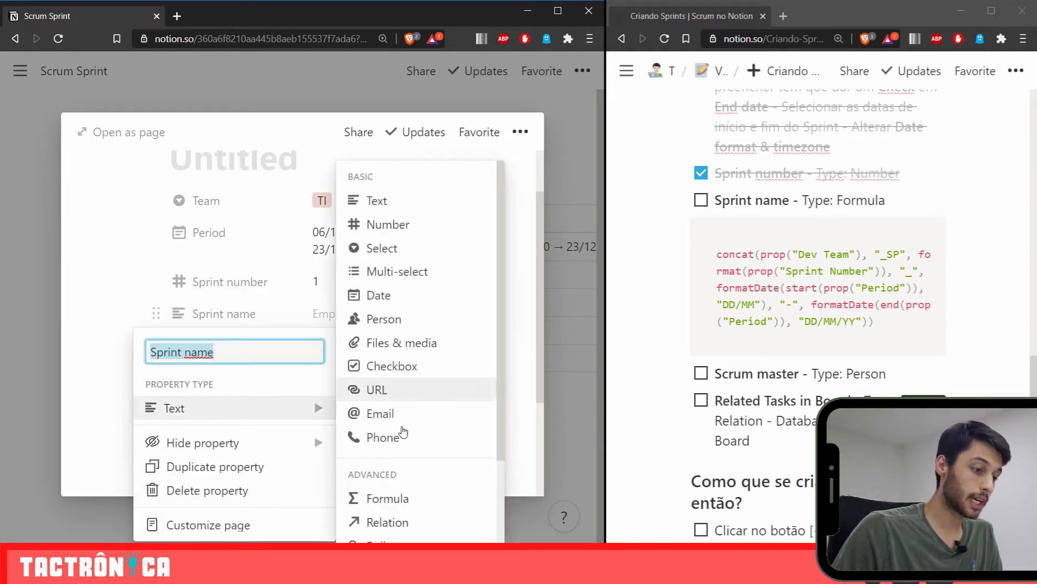
click(401, 502)
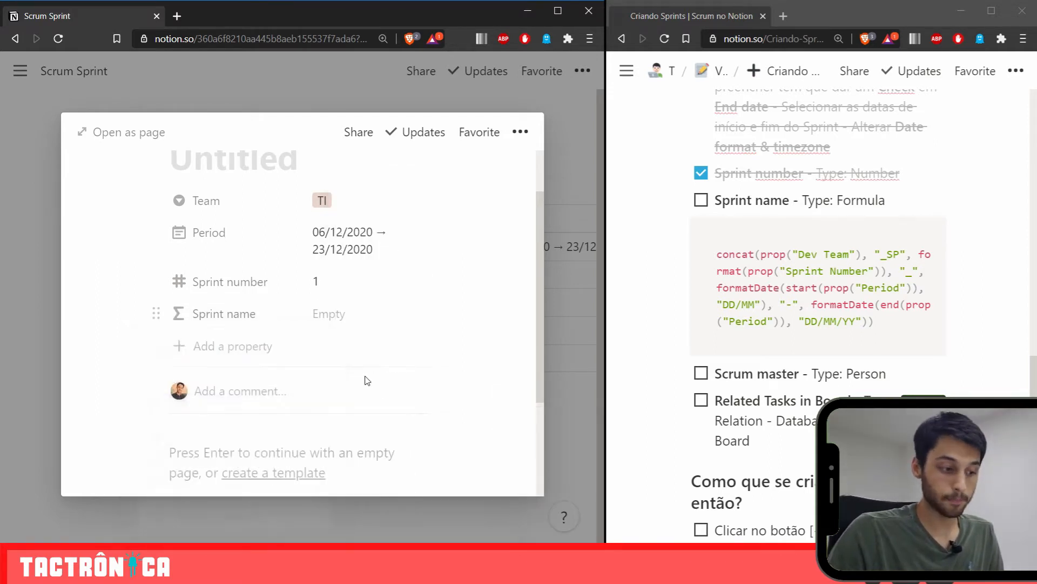
- Copy the concat formula from the checklist's code block and paste it as the Sprint name formula
scroll(337, 344, down, 2)
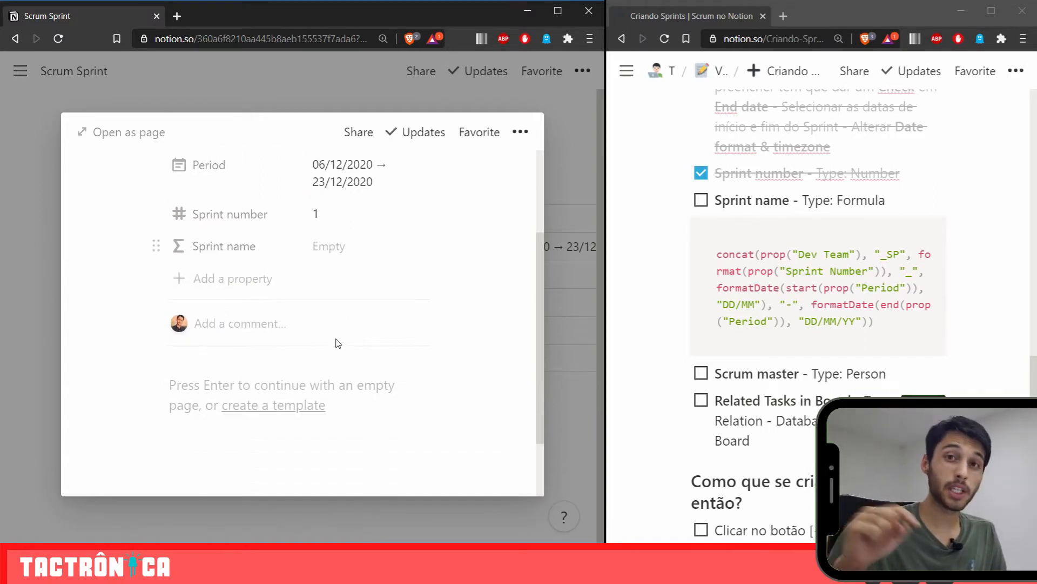
click(877, 320)
drag(877, 320, 719, 261)
key(ctrl+c)
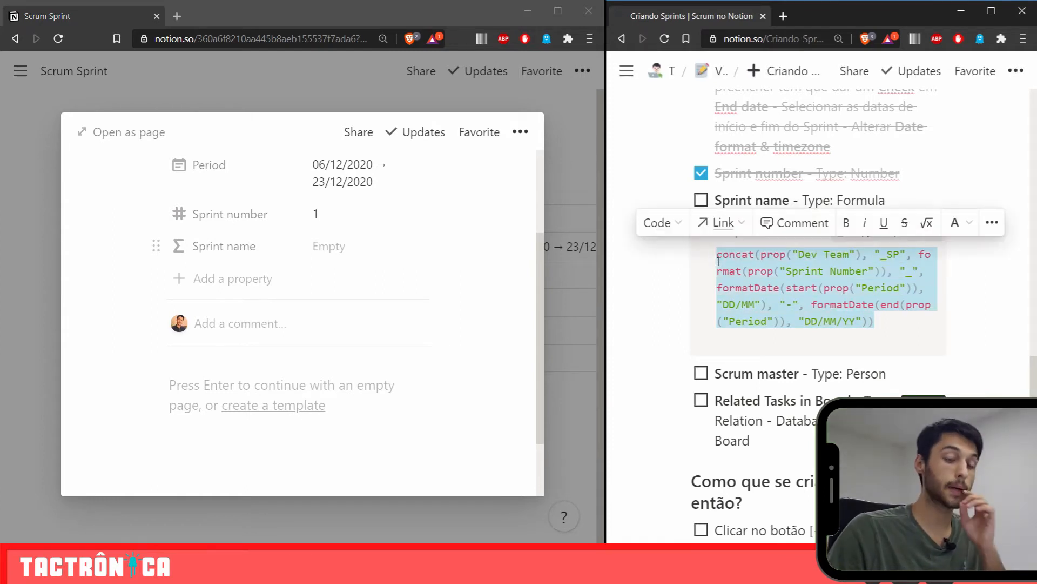
click(361, 250)
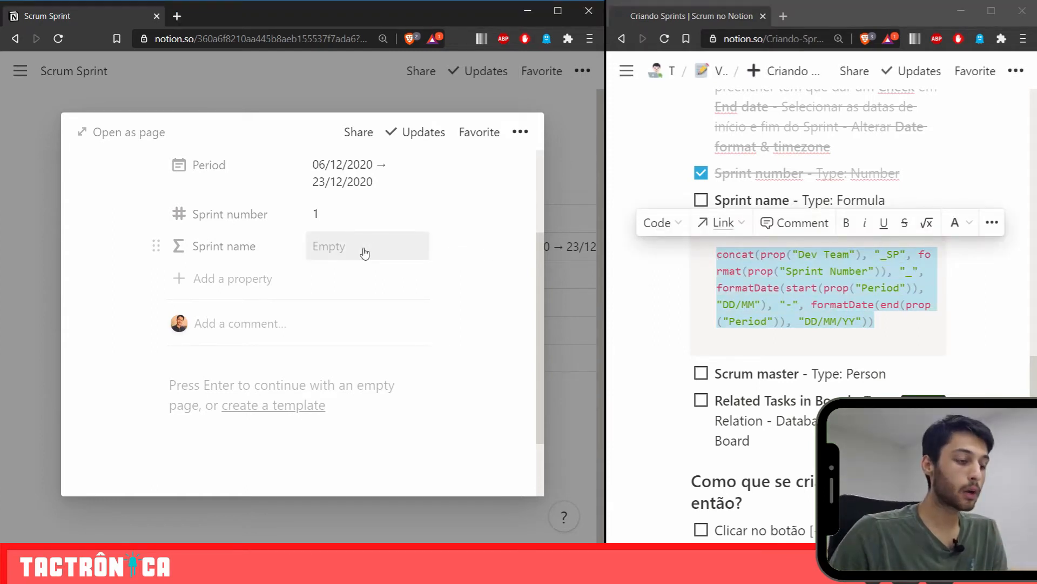
click(354, 248)
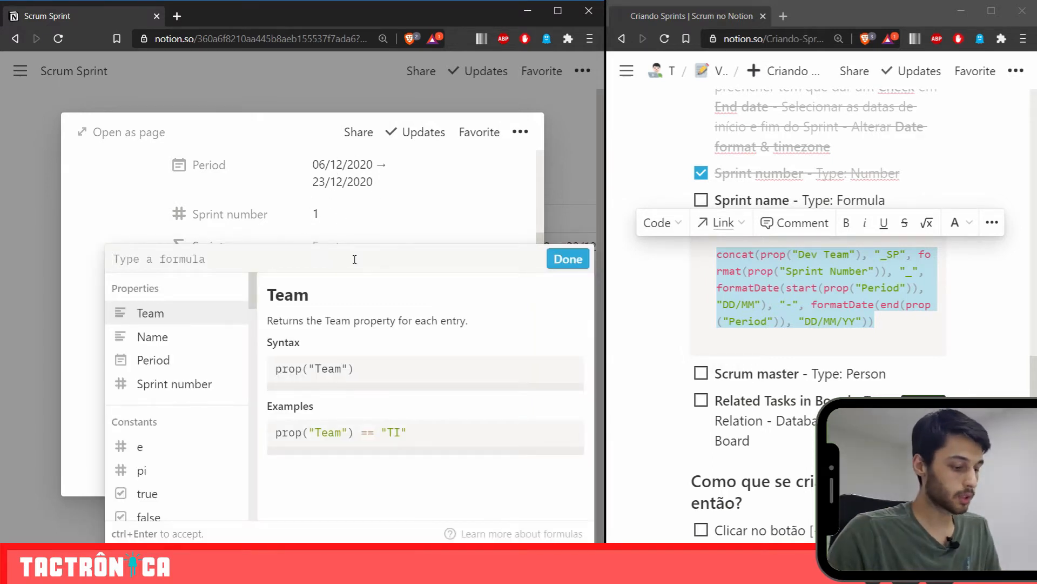
key(ctrl+v)
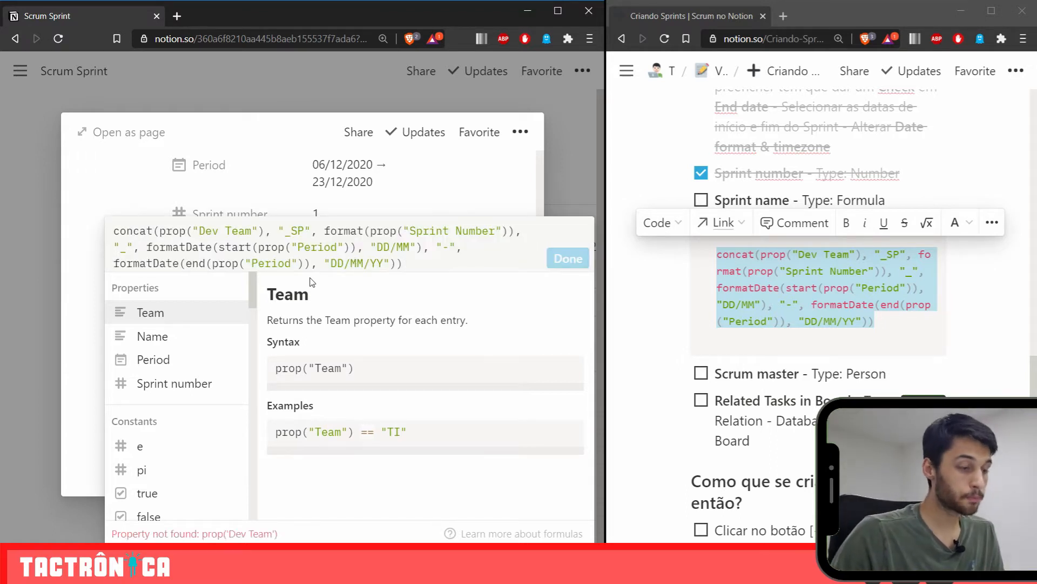
- Correct the formula's property references to "Team" and "Sprint number", apply it, and check off the Sprint name task in the checklist
double_click(182, 228)
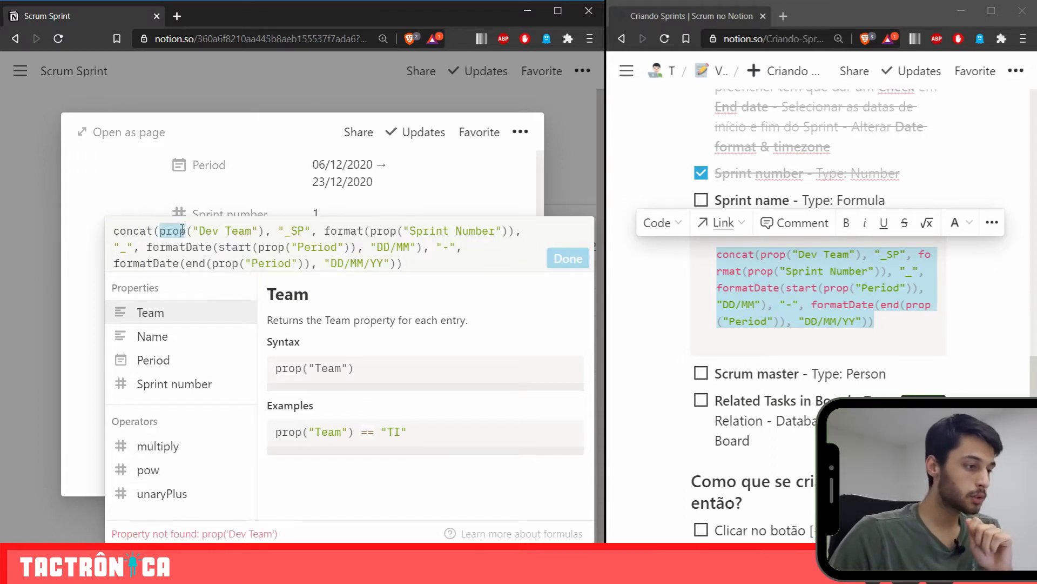
click(227, 231)
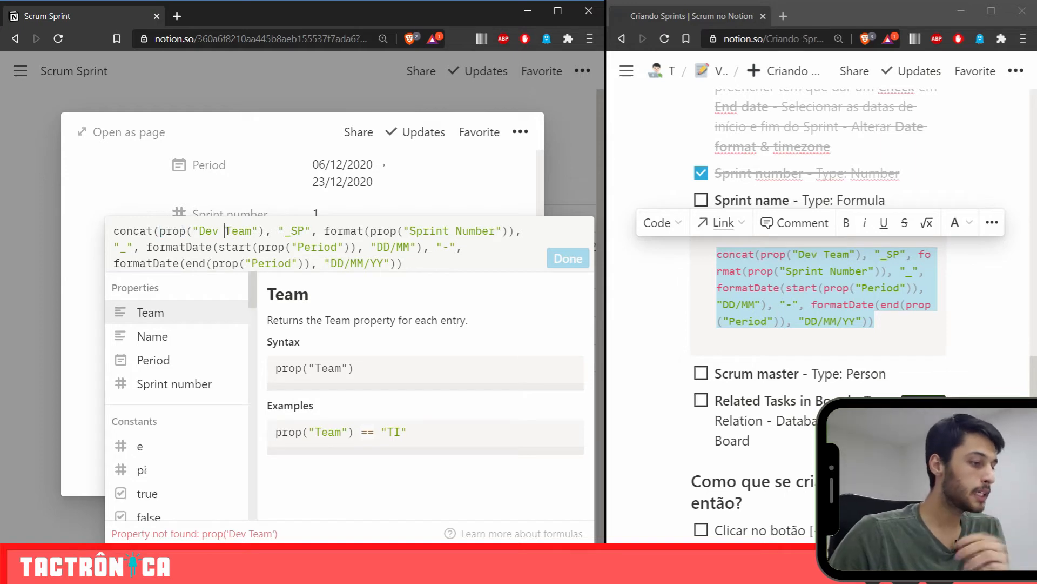
drag(227, 231, 202, 231)
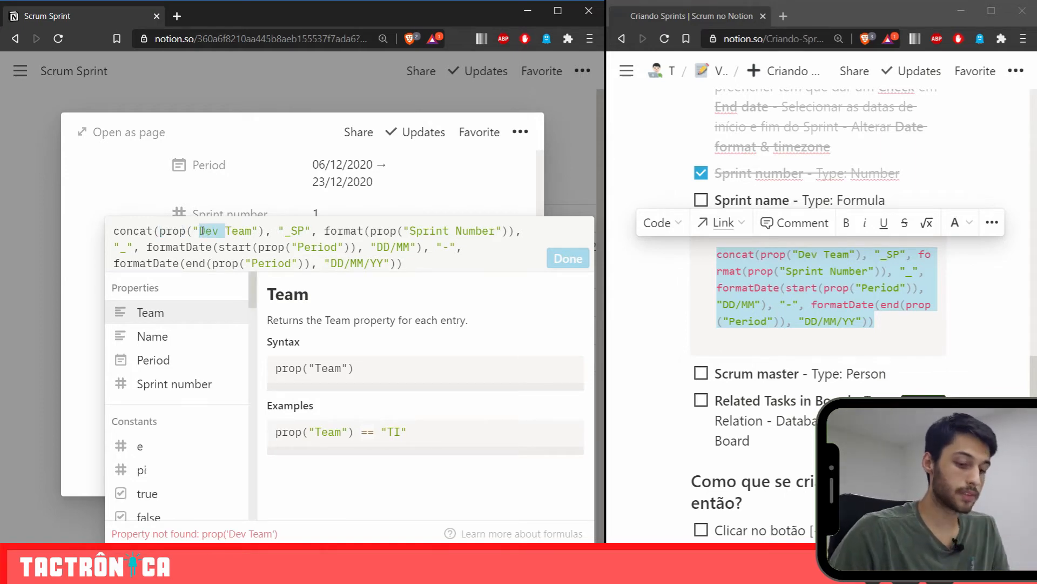
key(BackSpace)
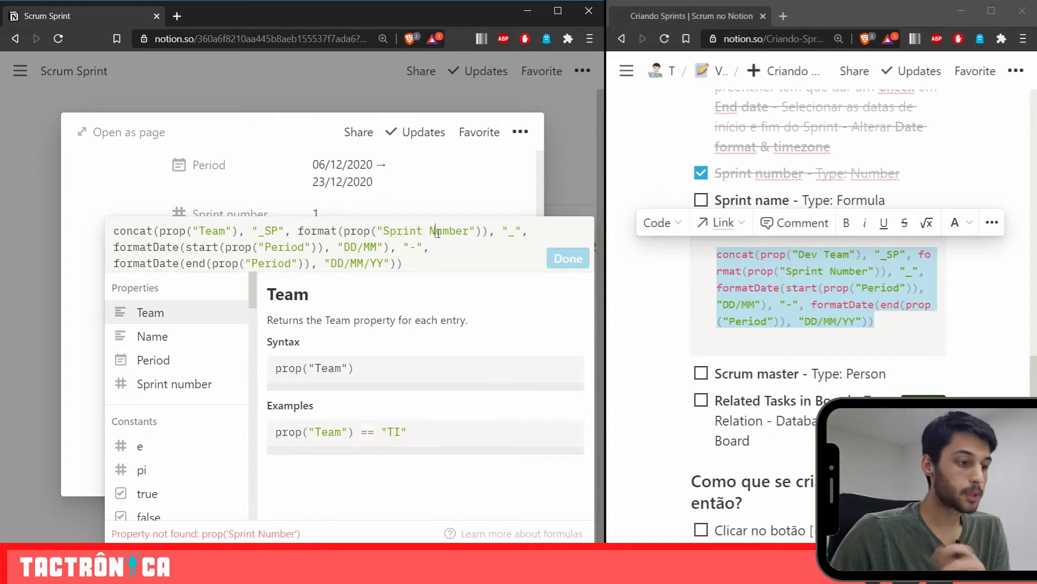
key(Delete)
text(n)
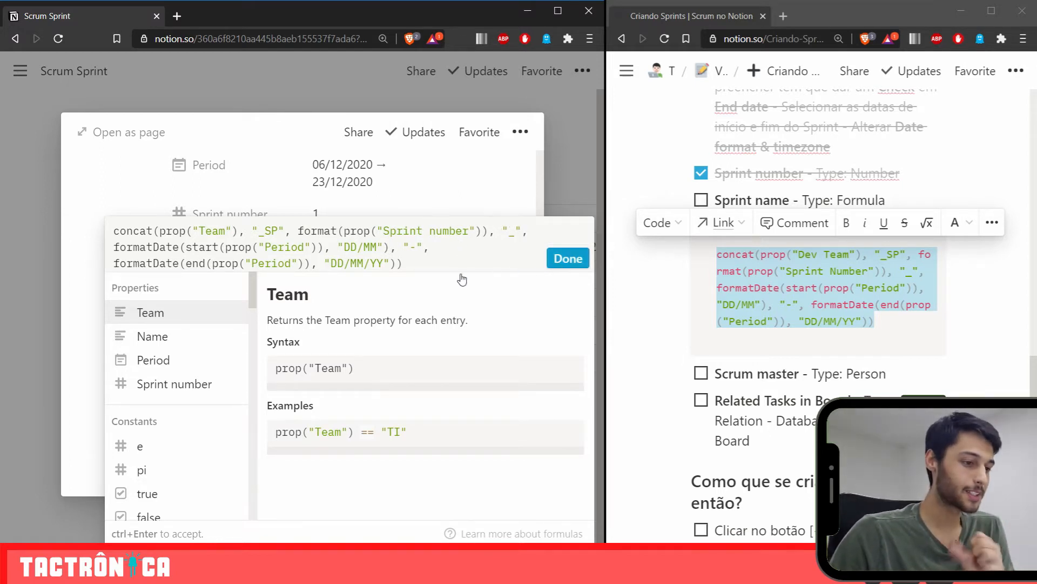
key(ctrl+Return)
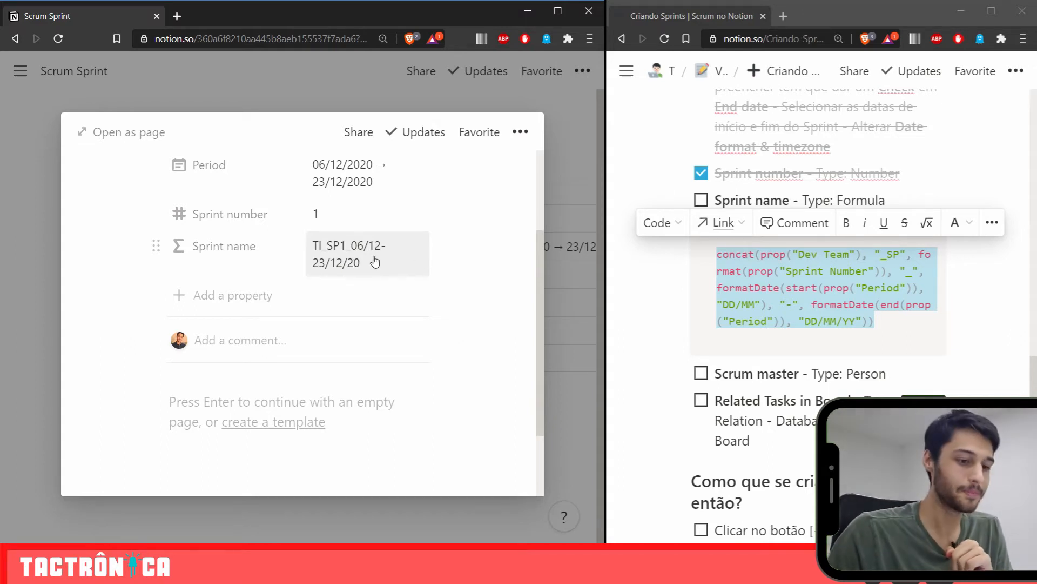
key(Left)
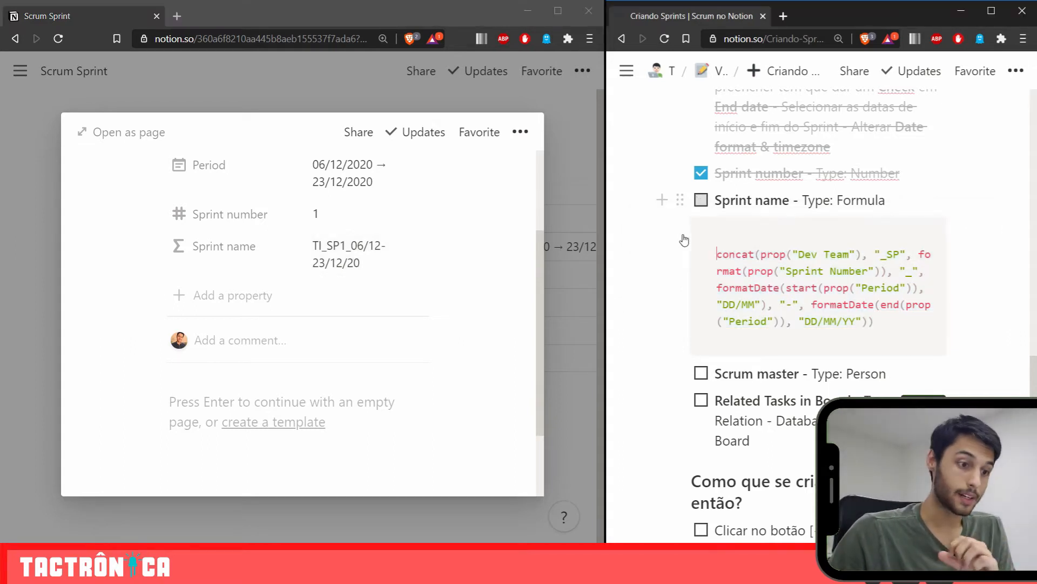
click(701, 200)
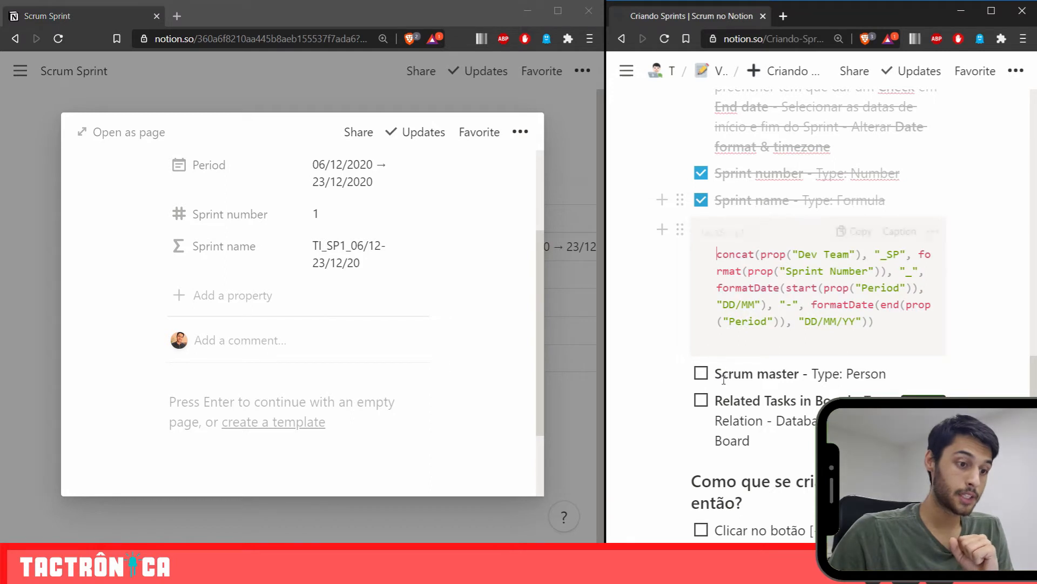
- Add a property named "Scrum master" to the entry and set its type to Person
click(227, 301)
click(228, 301)
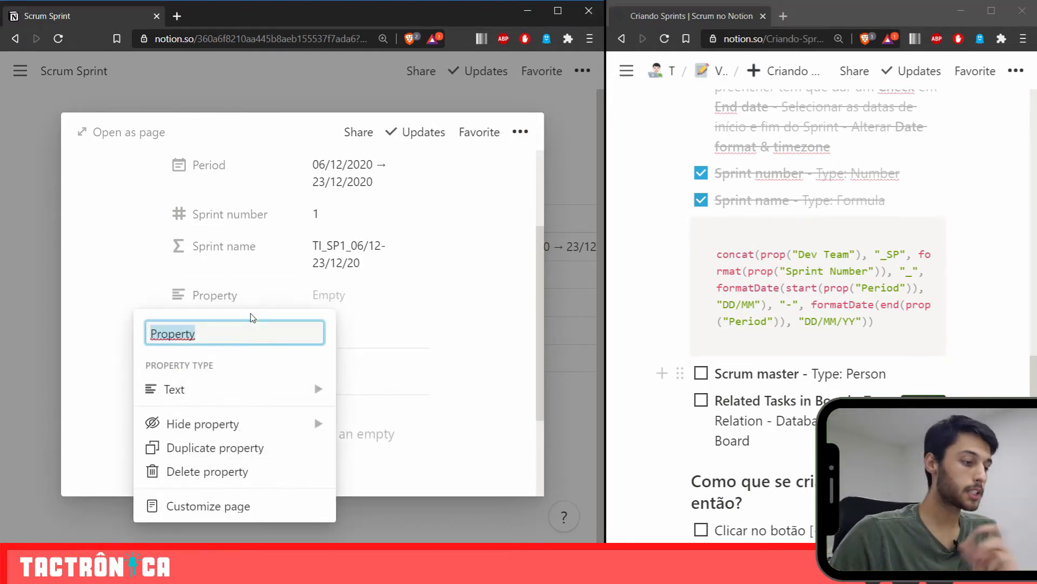
text(Scrum mastere)
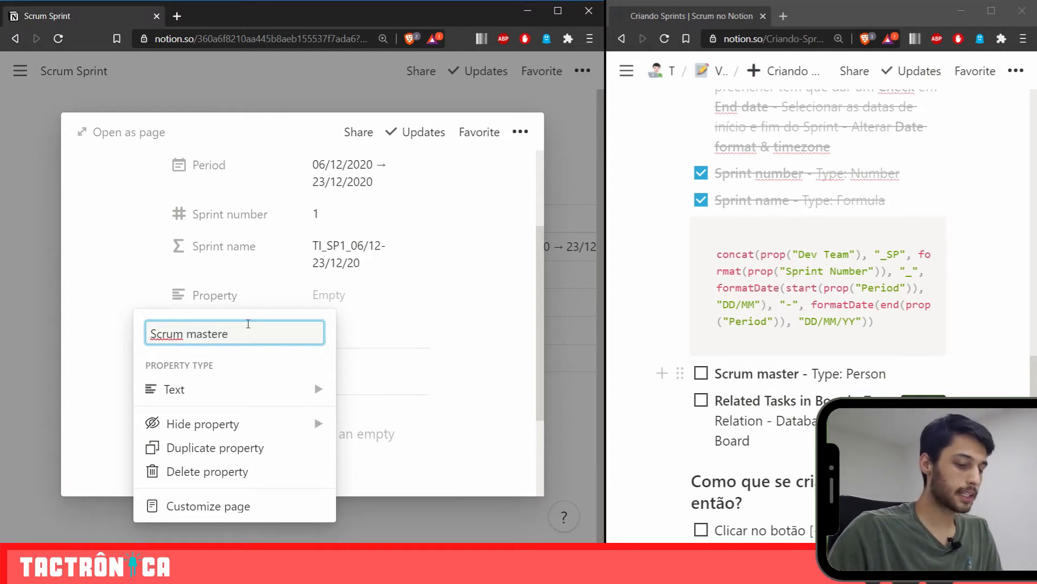
key(BackSpace)
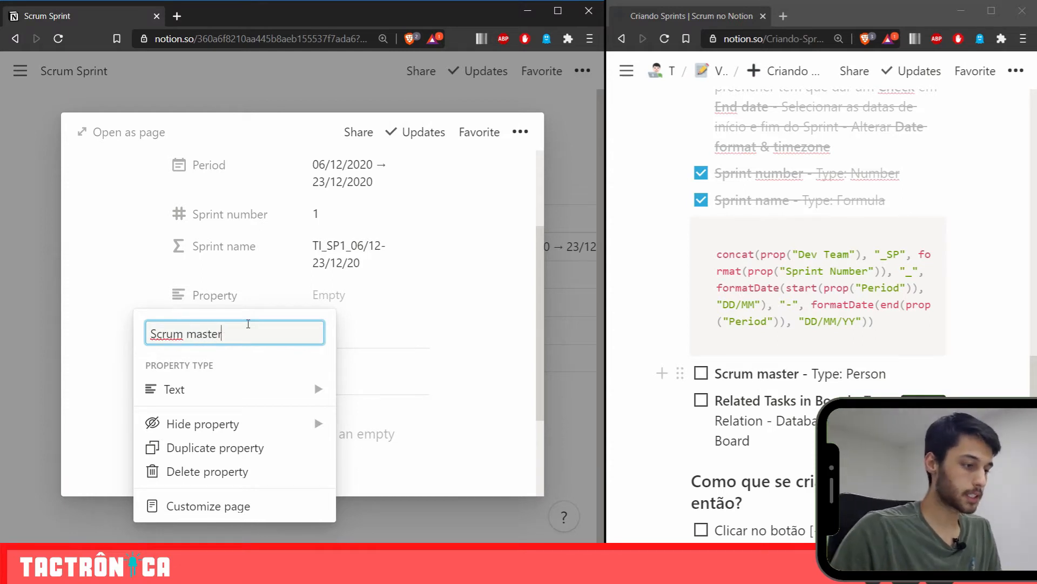
click(216, 388)
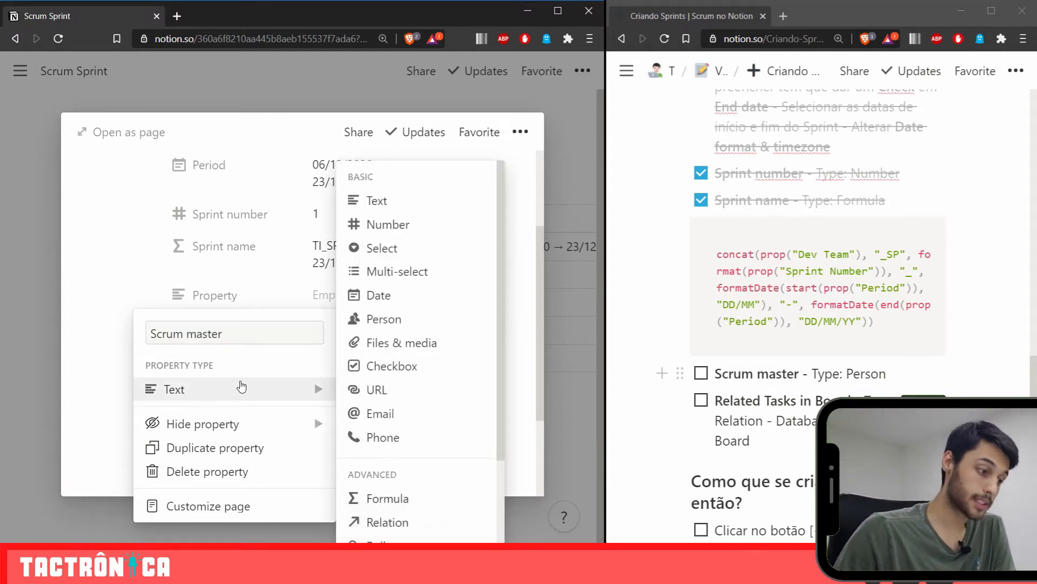
click(393, 323)
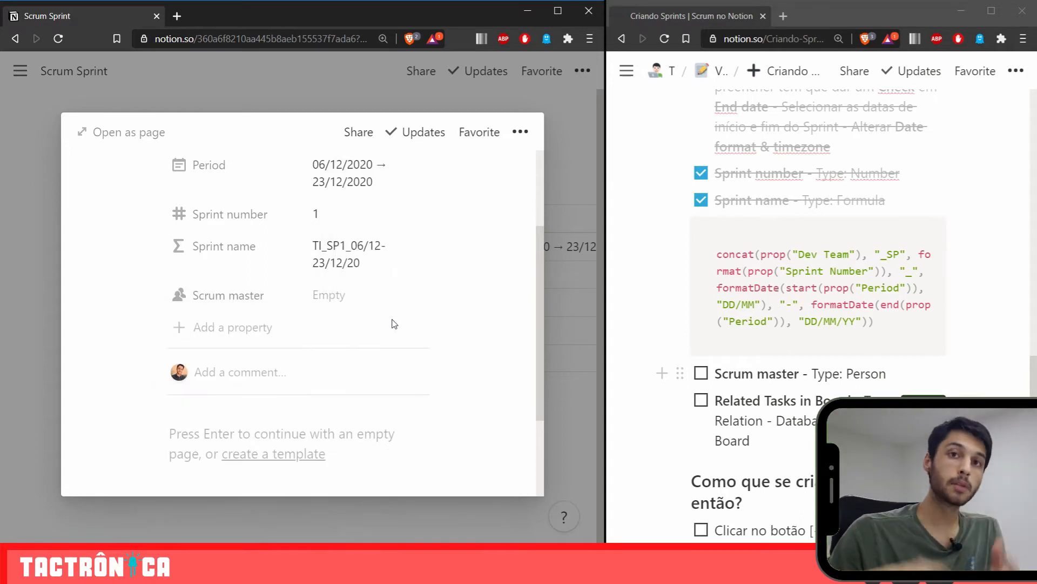
- Assign the second listed workspace member as the entry's Scrum master
click(330, 294)
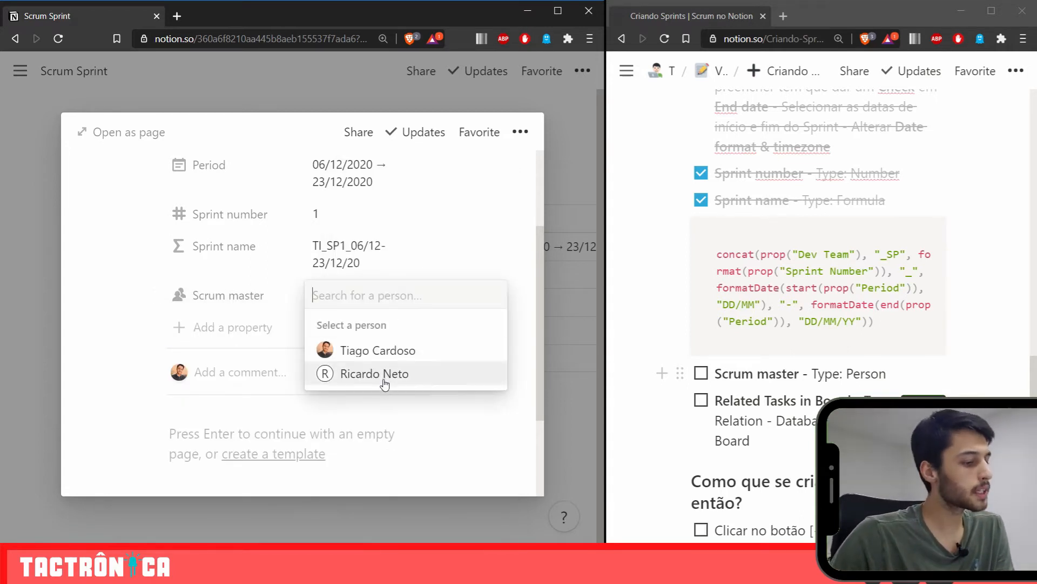
click(381, 376)
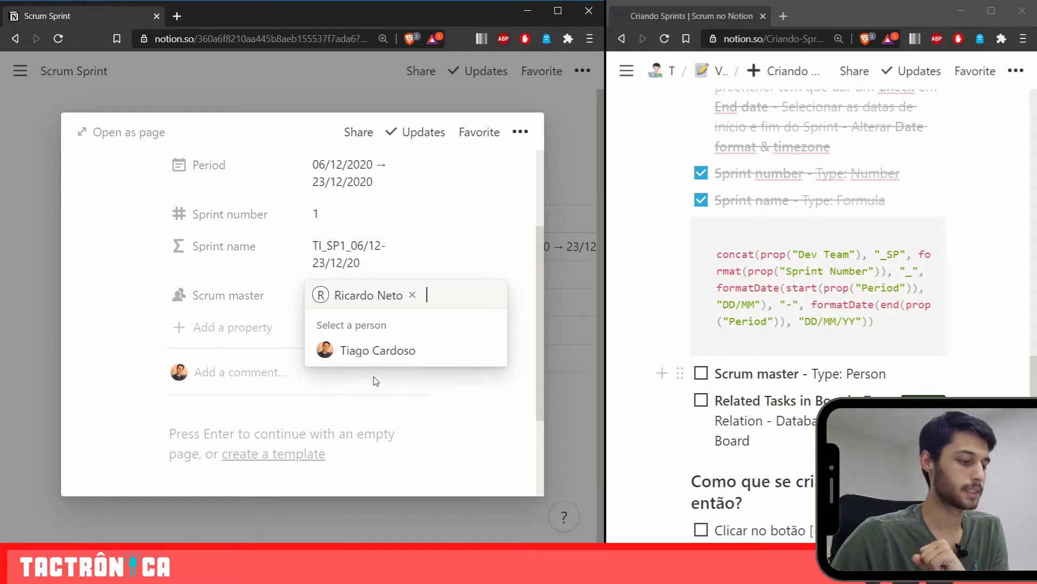
click(126, 325)
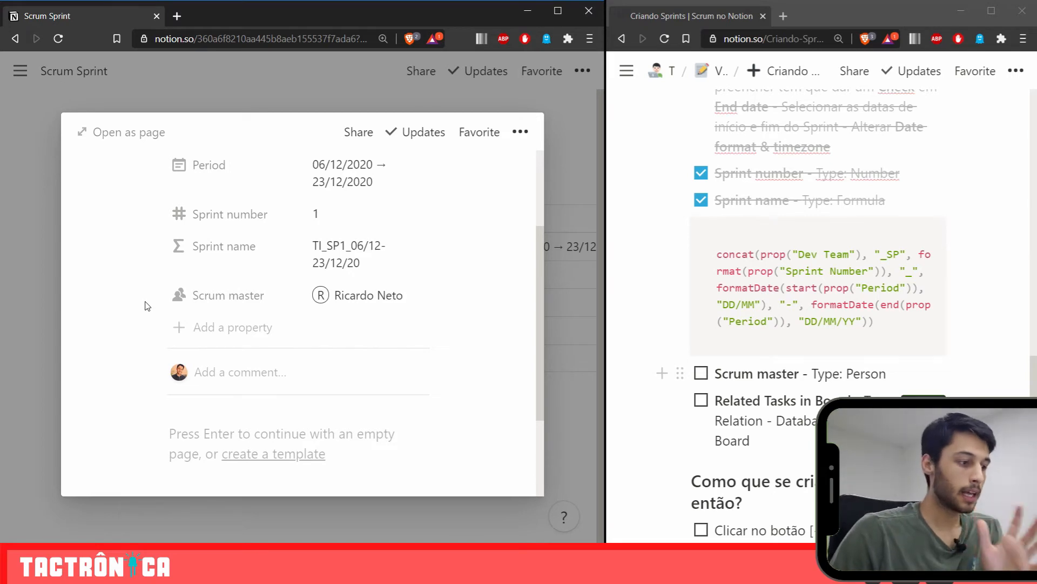
- Add another property of type Relation to the entry and link it to the Scrum Board database
click(199, 329)
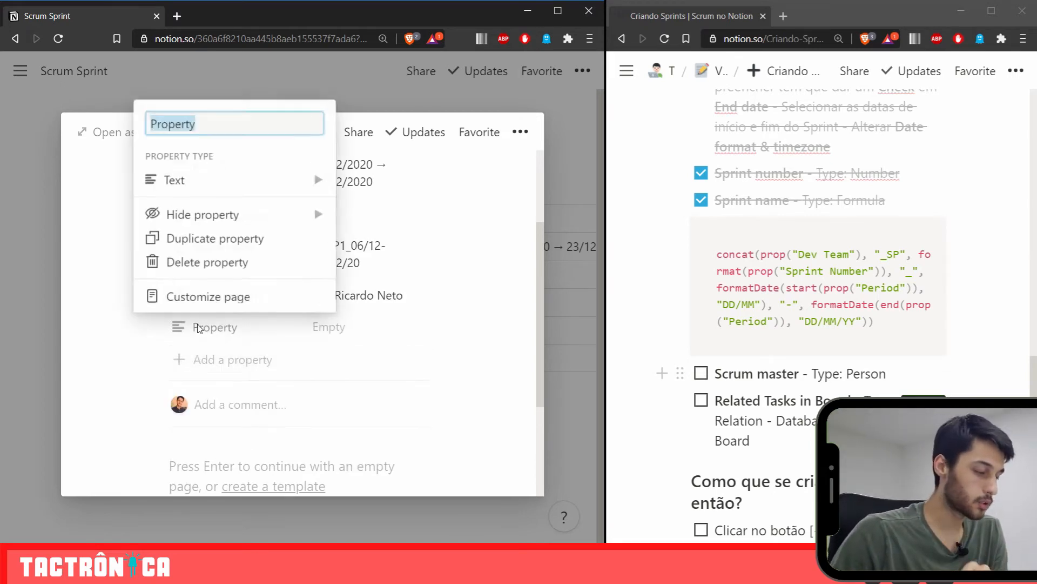
mouse_move(284, 179)
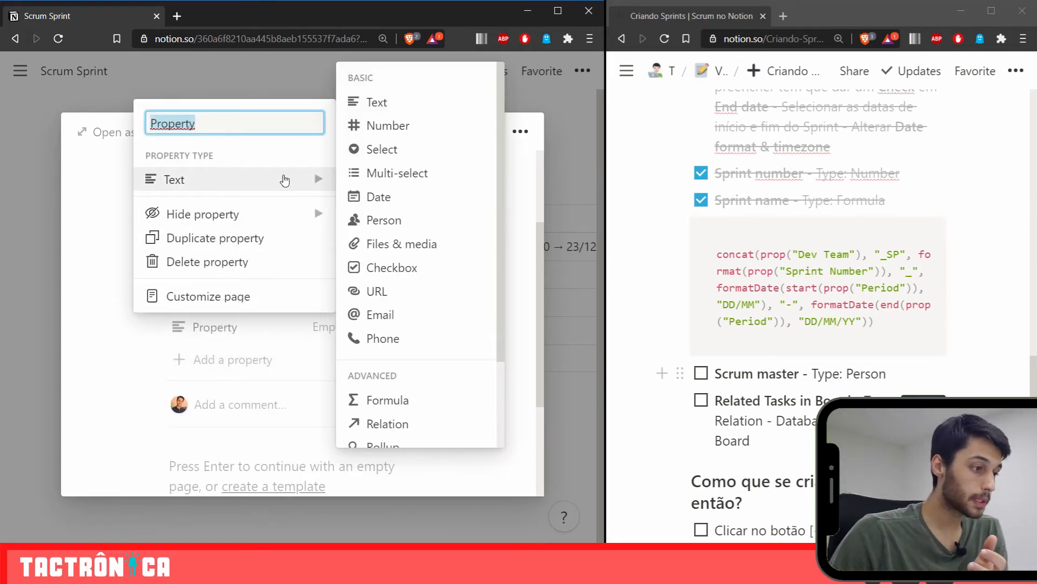
click(401, 425)
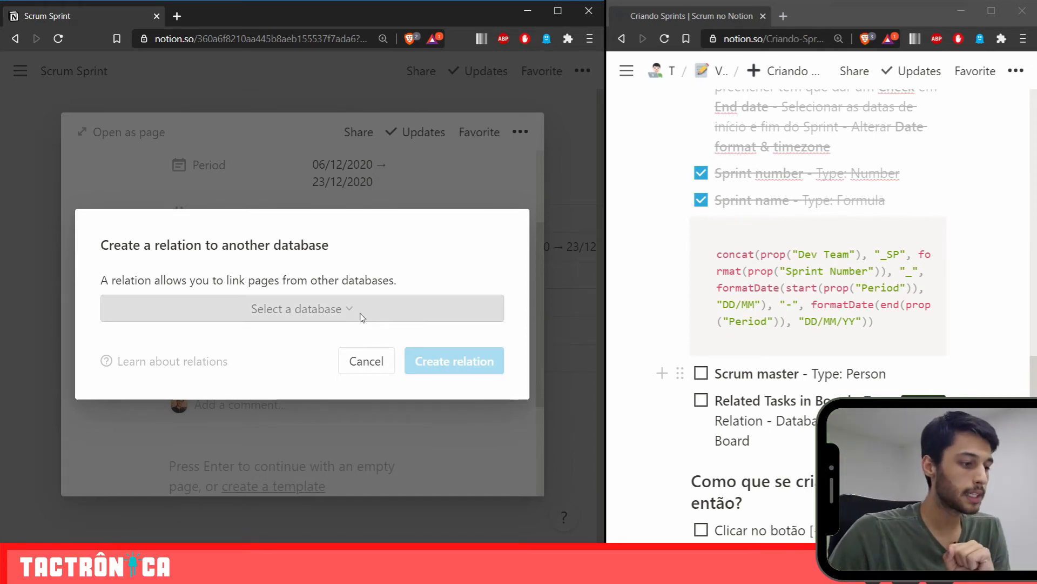
click(361, 316)
scroll(318, 408, down, 3)
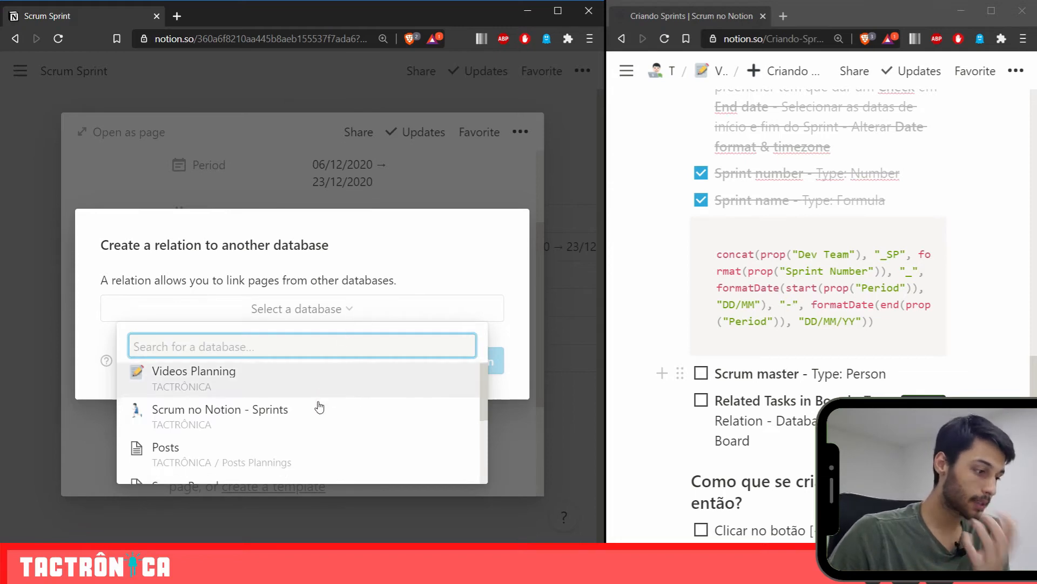
scroll(231, 405, up, 1)
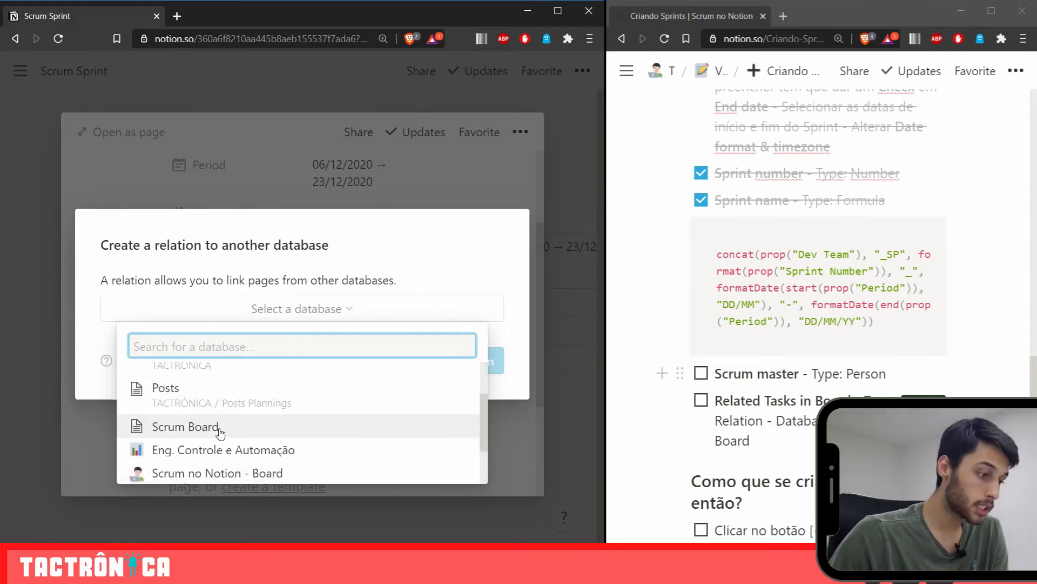
click(218, 427)
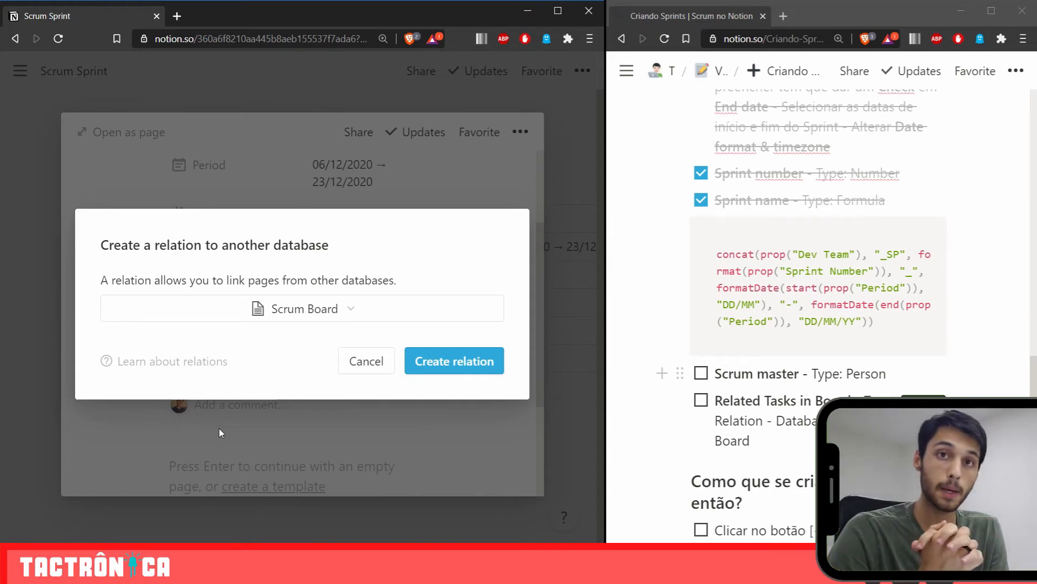
click(446, 365)
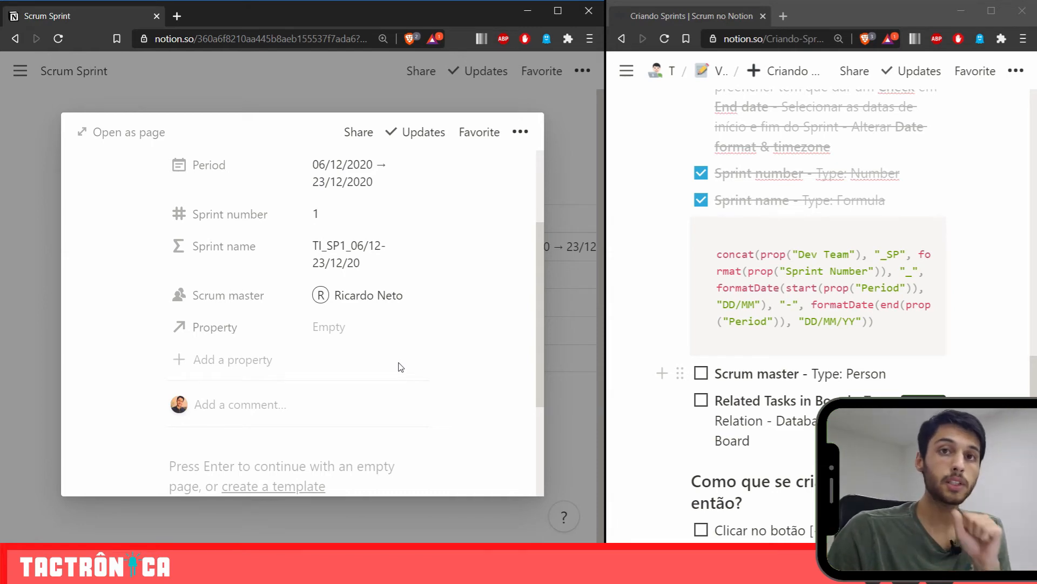
- Rename the new relation property as "Related Tasks in Board"
click(256, 331)
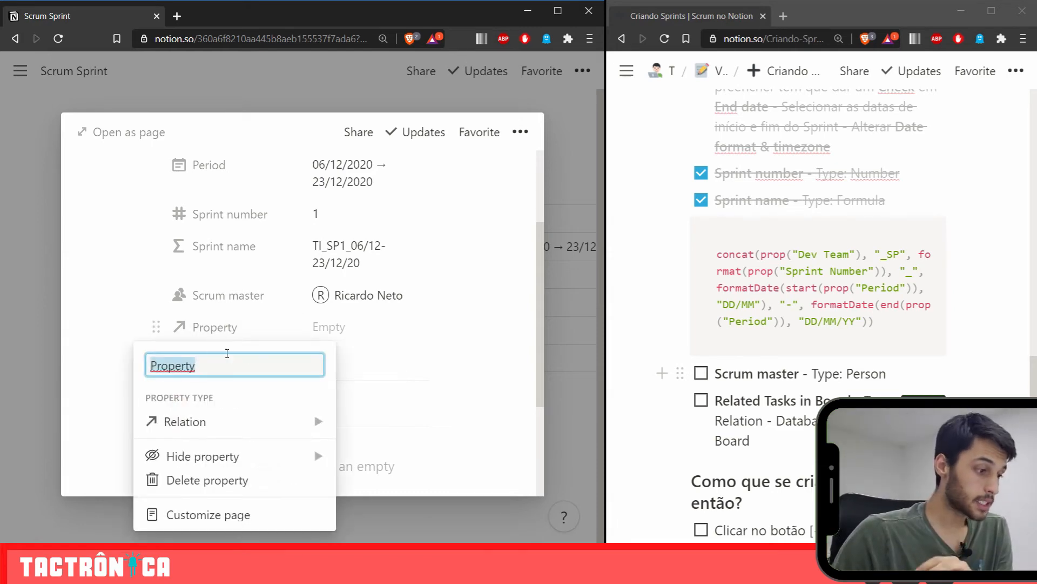
key(BackSpace)
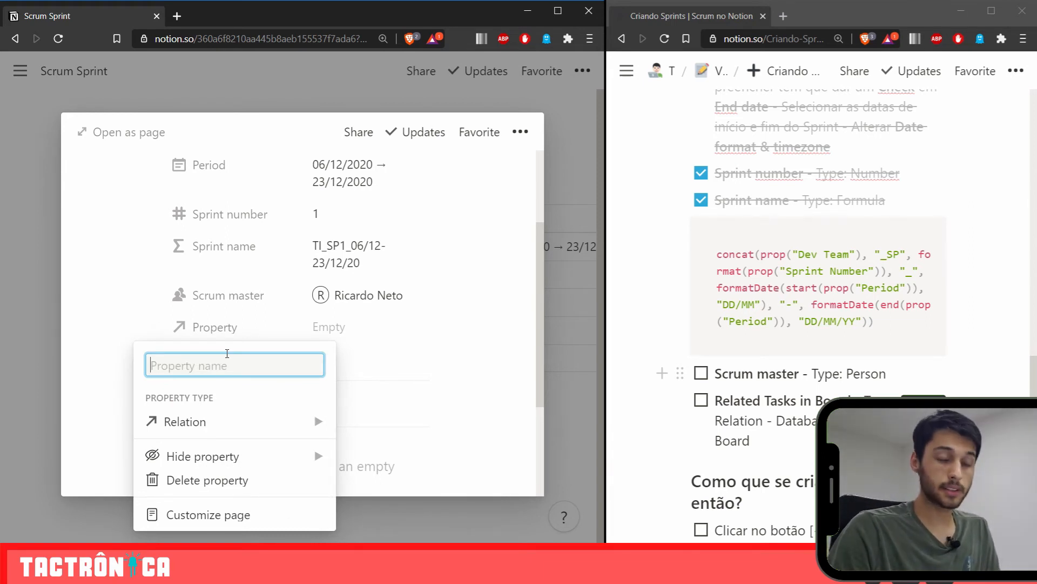
text(Related Tasks in Board)
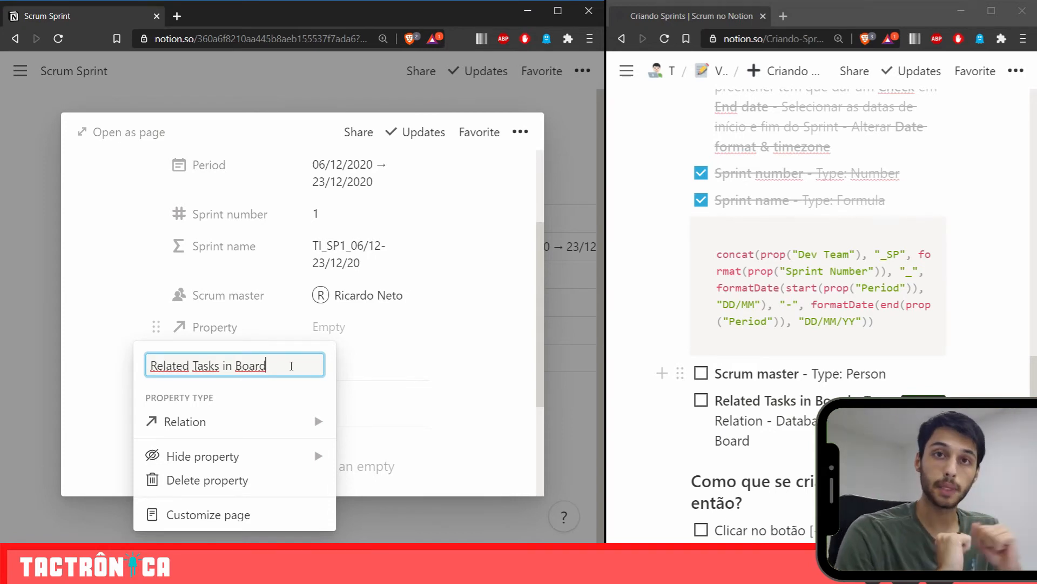
click(118, 343)
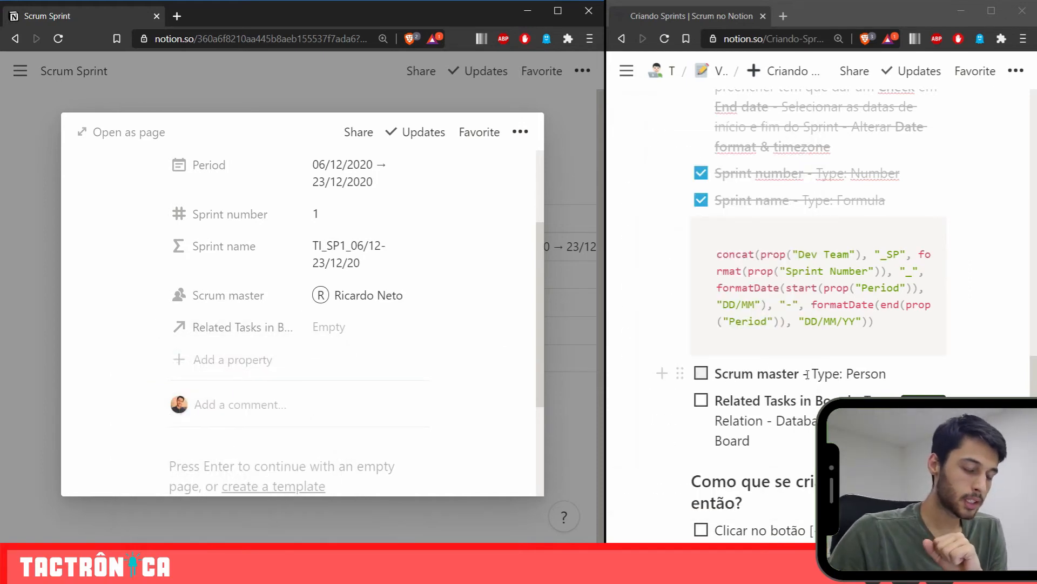
- Check off the Scrum master and Related Tasks in Board tasks in the checklist, and close the sprint entry
click(700, 373)
click(701, 400)
scroll(701, 400, down, 3)
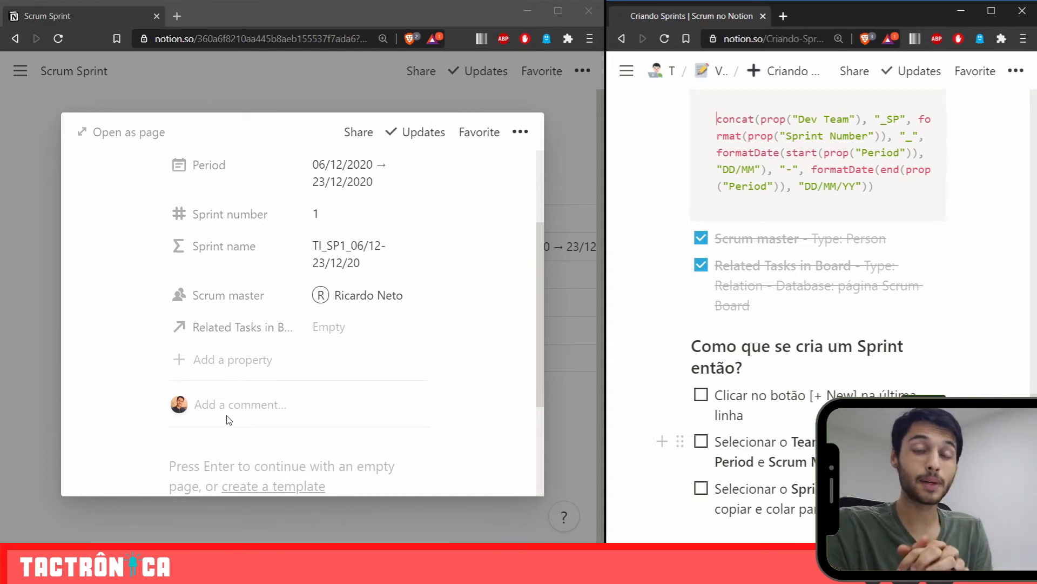
click(88, 303)
click(56, 278)
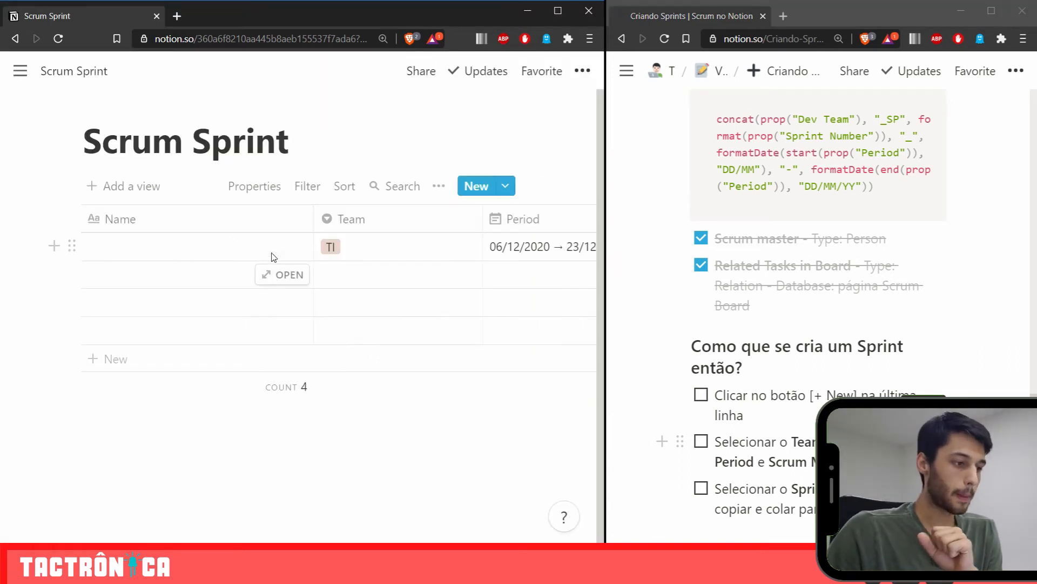
- Create a new entry in the Scrum Sprint table and set its Team to Financeiro
click(476, 186)
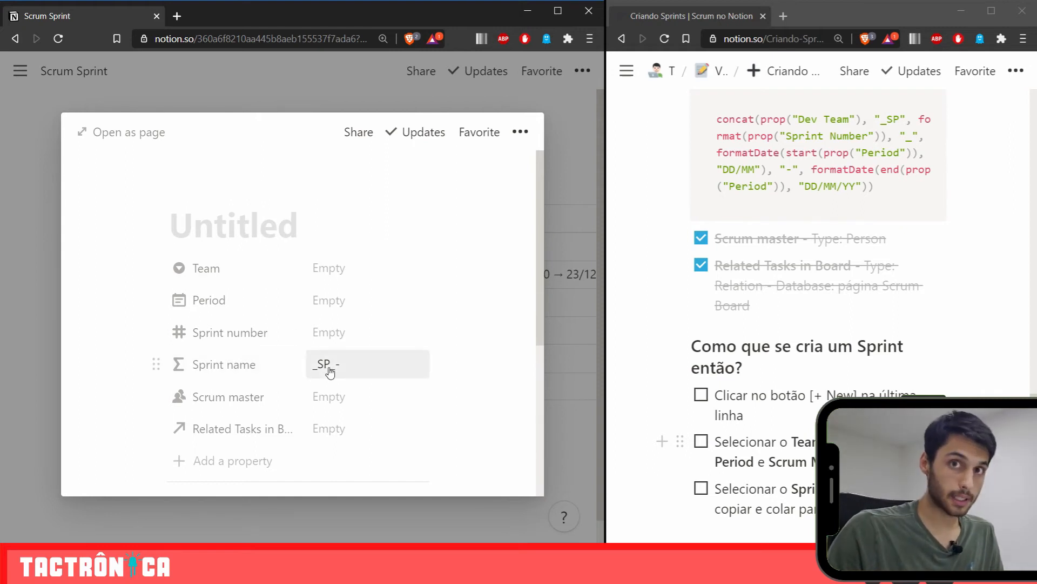
click(348, 277)
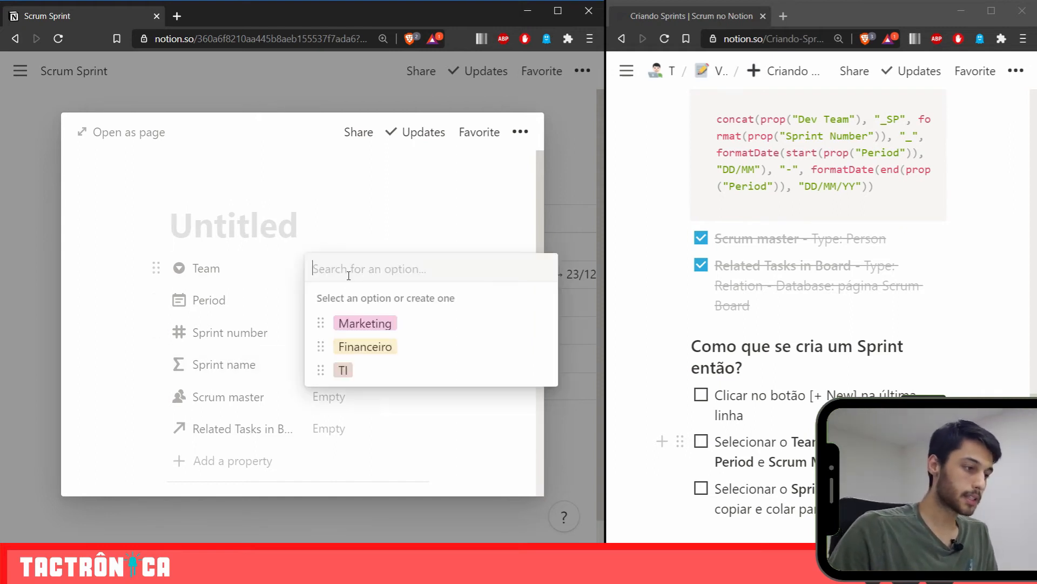
click(373, 351)
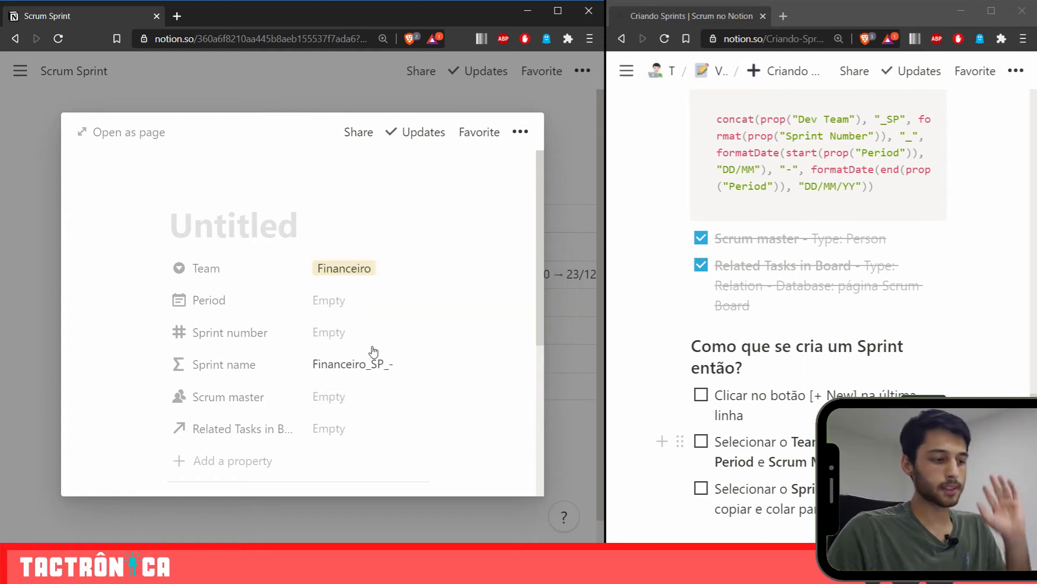
- Set the new entry's Period from 10/12/2020 to 18/12/2020 with an end date enabled
click(362, 308)
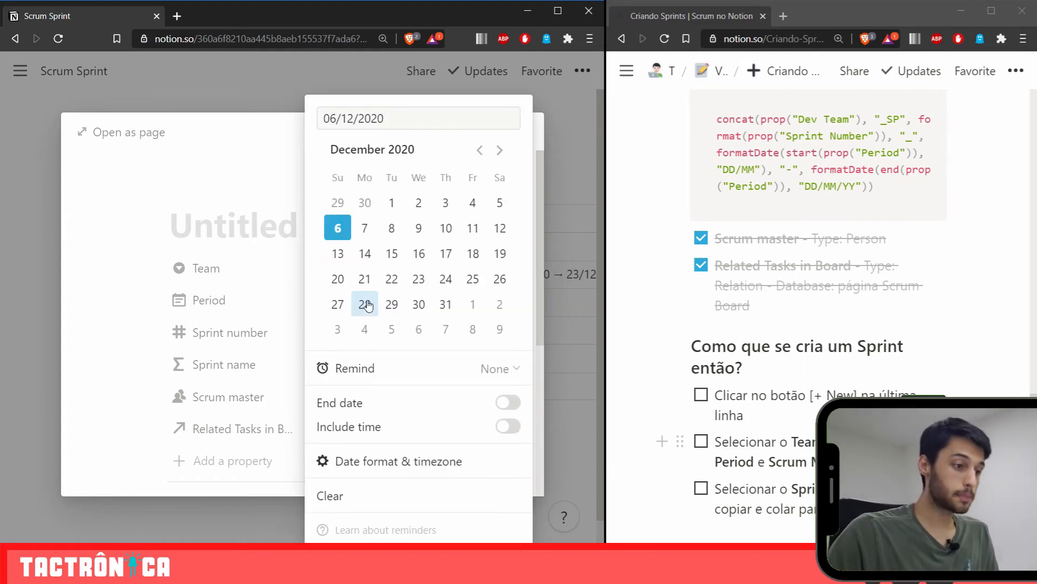
click(448, 230)
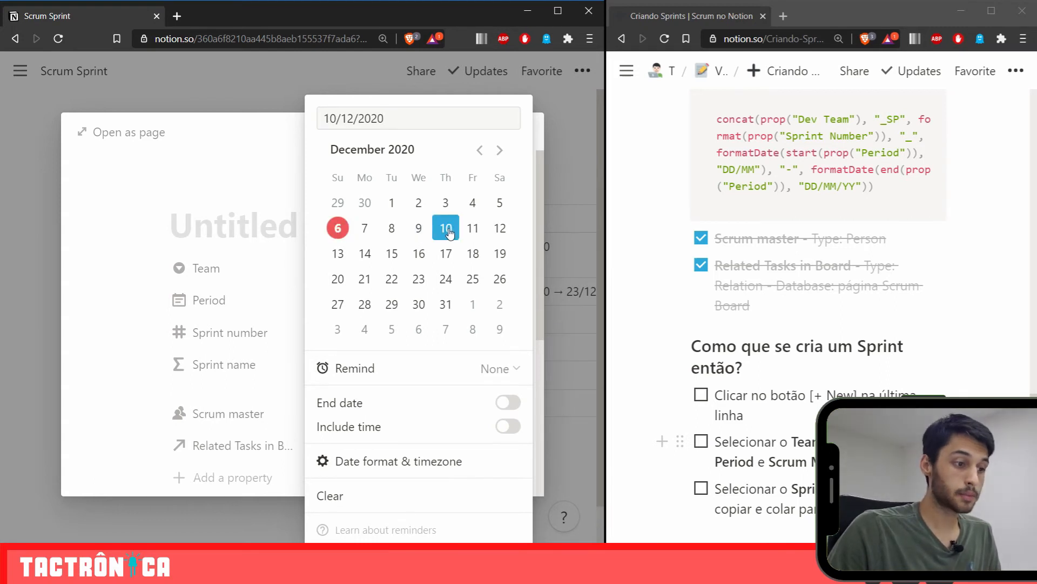
click(508, 404)
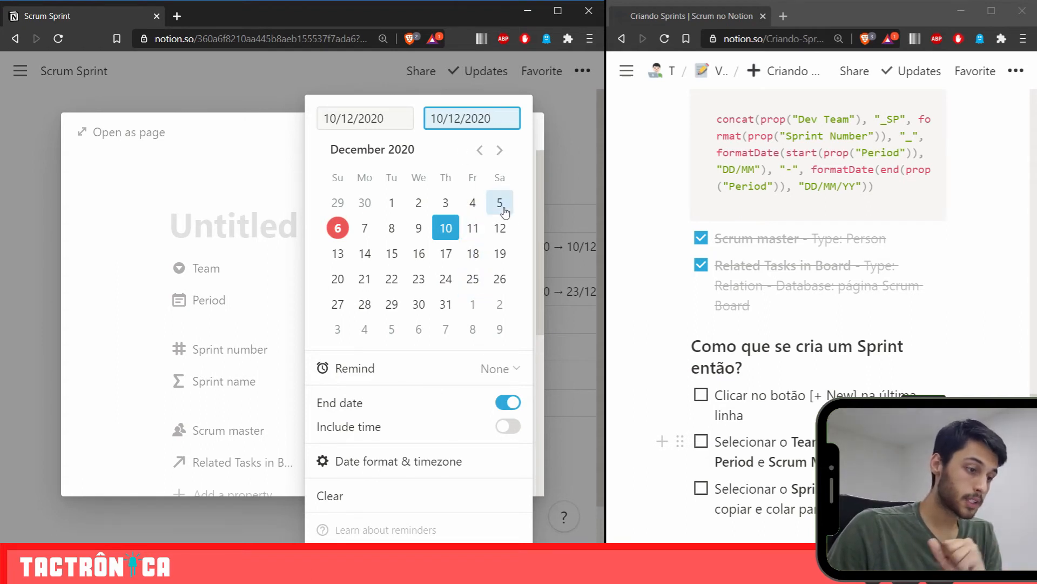
click(474, 265)
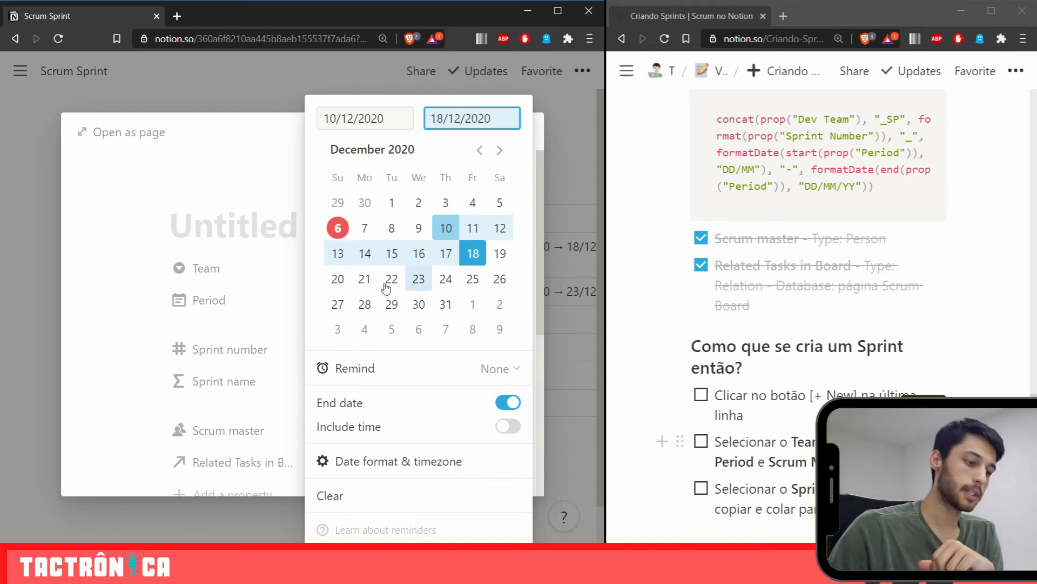
click(161, 318)
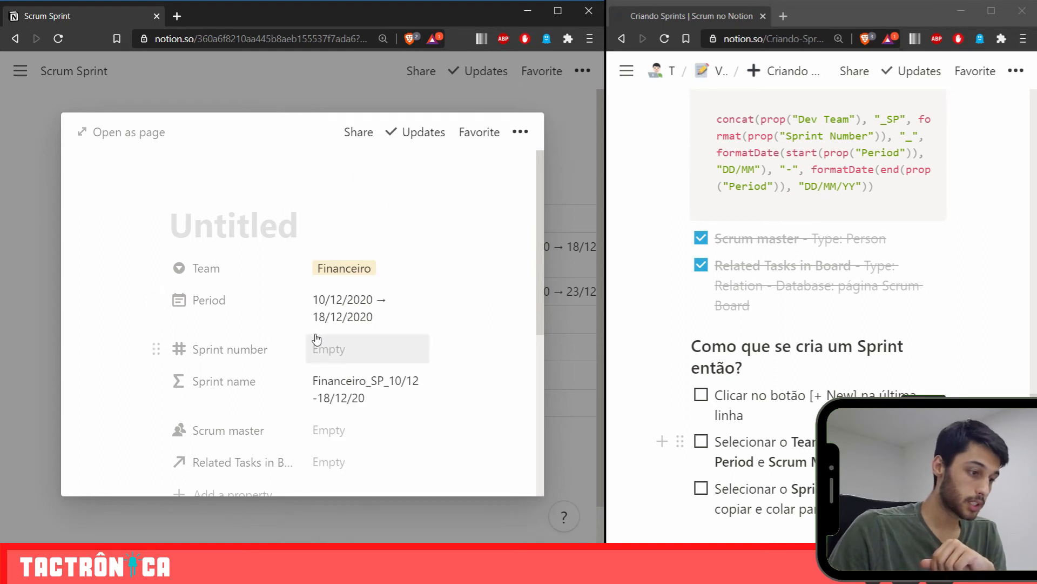
- Enter 1 as the Financeiro entry's Sprint number
scroll(311, 340, down, 1)
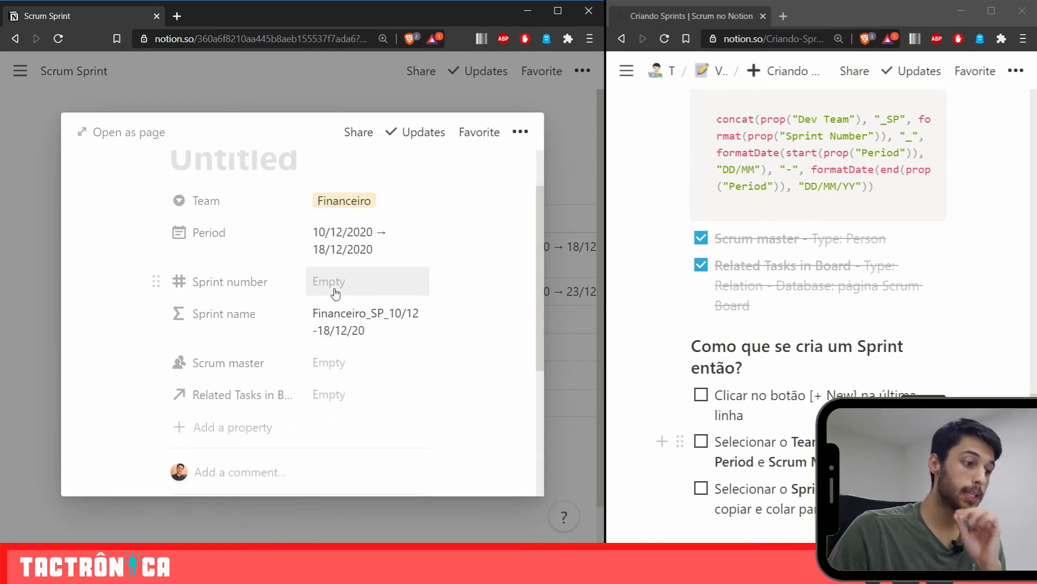
scroll(335, 293, up, 1)
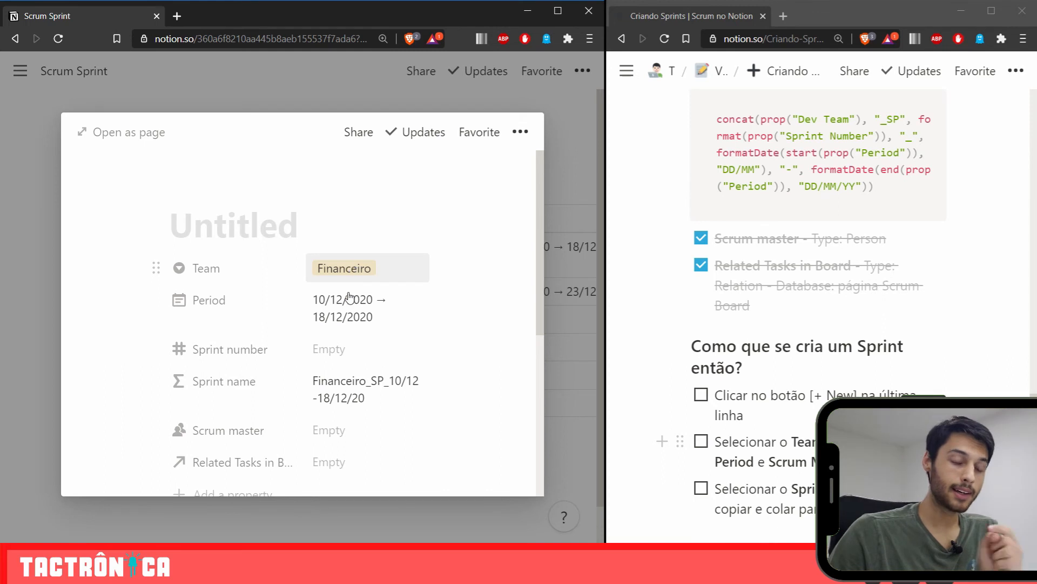
click(345, 355)
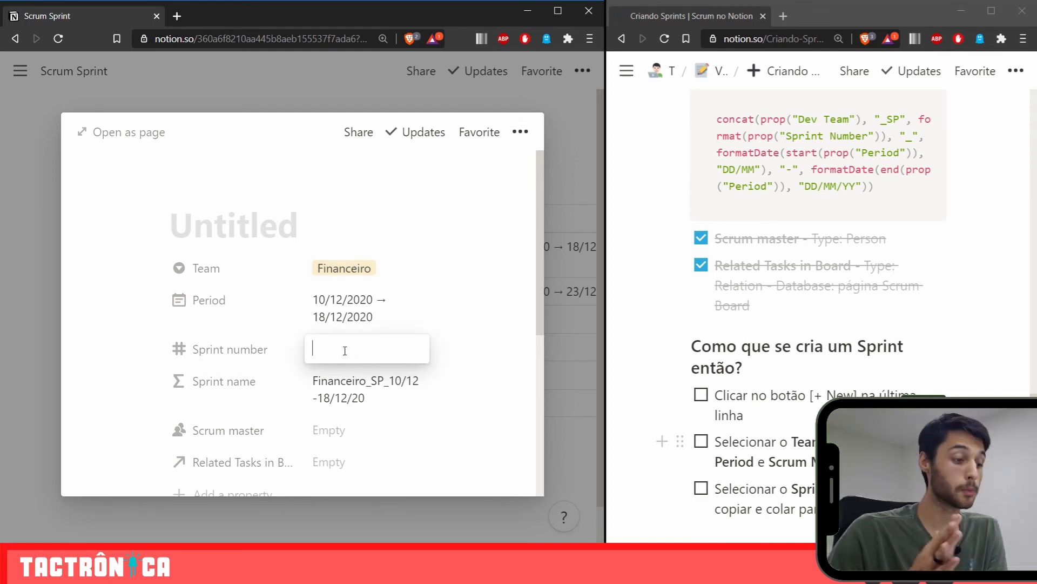
text(1)
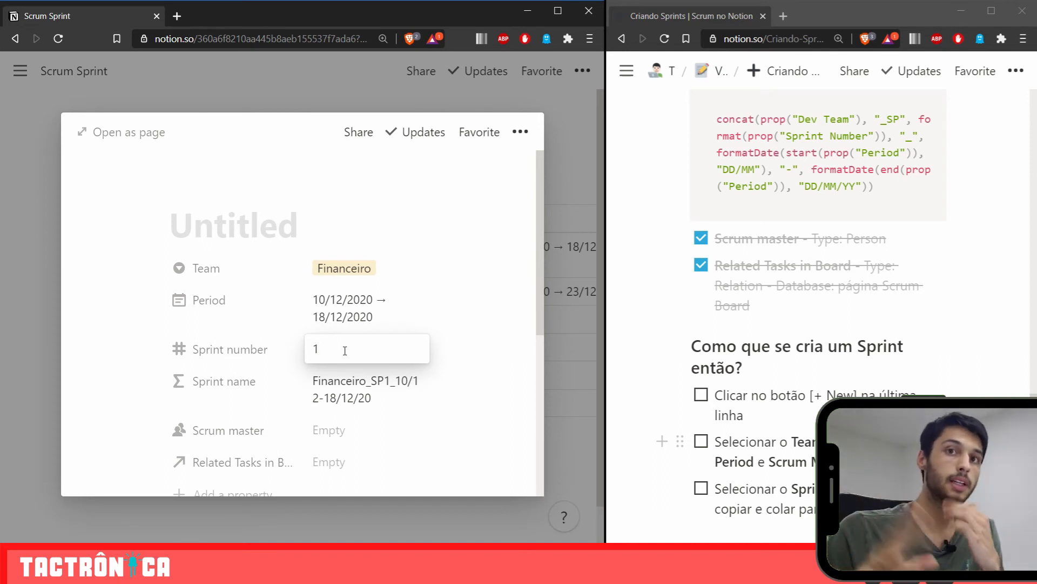
- Assign the first suggested person as the Scrum master of the Financeiro sprint entry
click(338, 434)
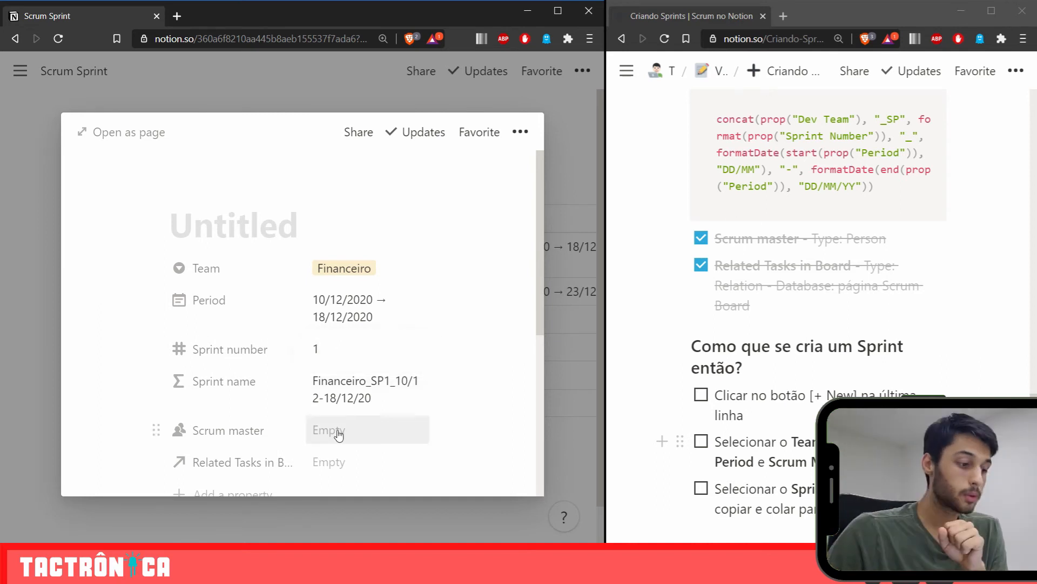
click(339, 434)
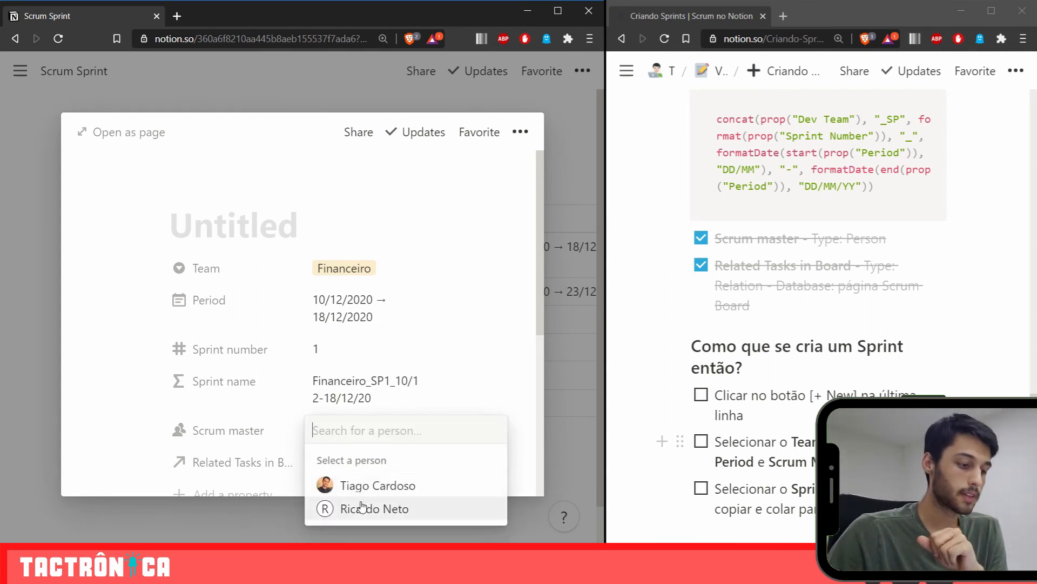
click(363, 486)
click(141, 394)
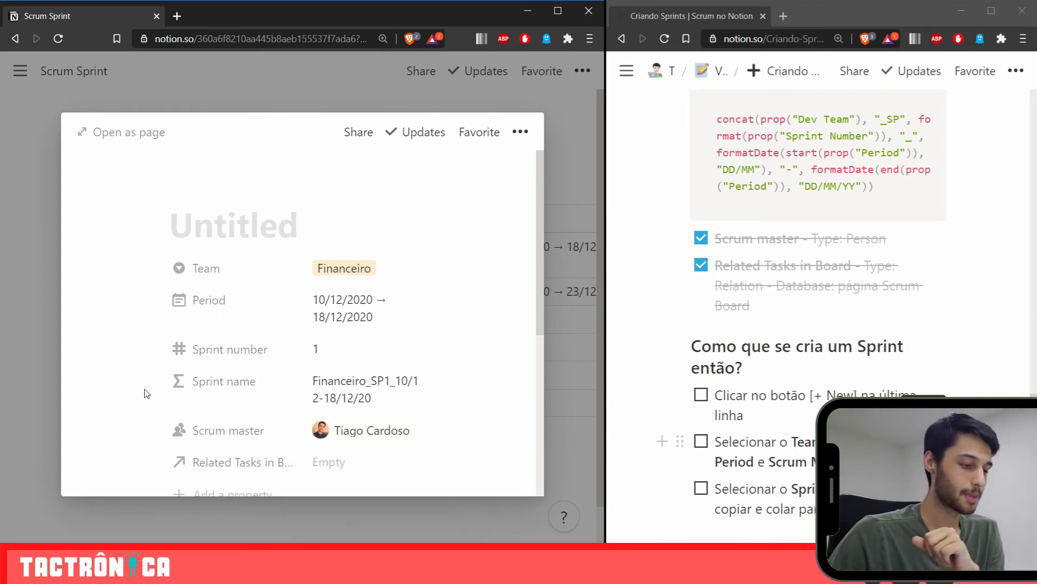
scroll(183, 389, down, 1)
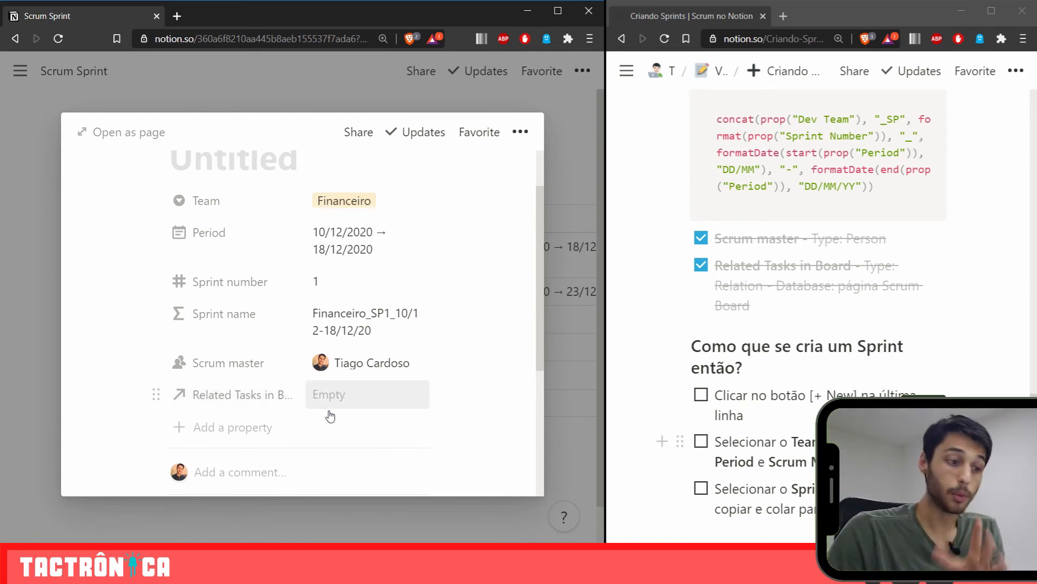
- Check off the first two sprint-creation items in the checklist and close the Financeiro sprint entry
click(701, 395)
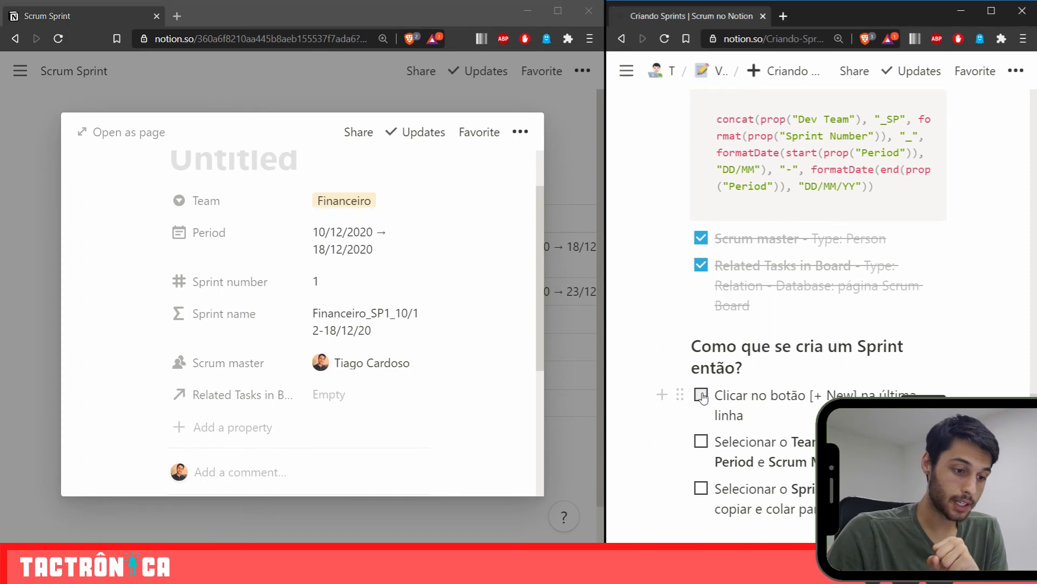
click(701, 441)
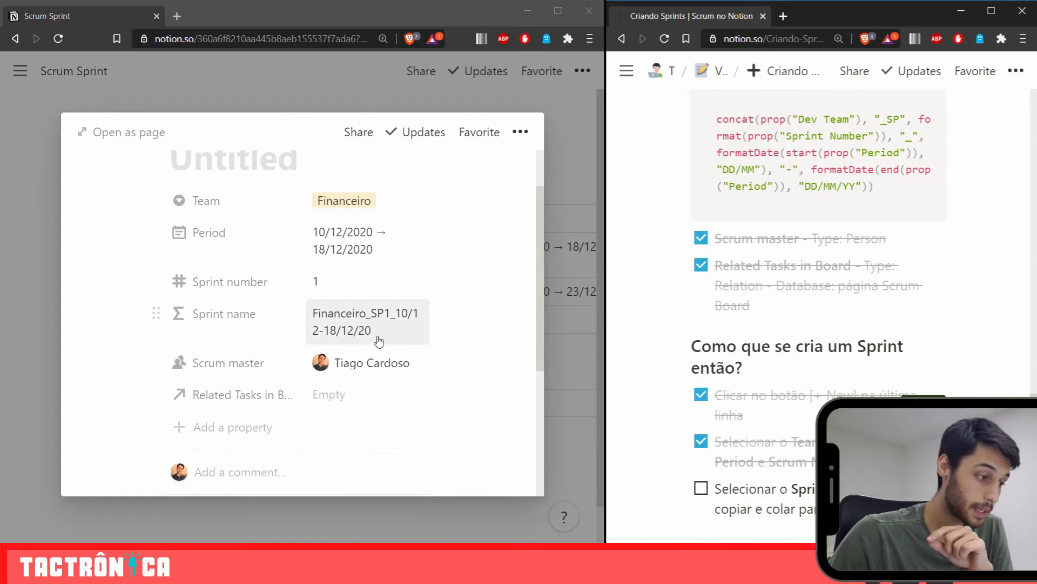
drag(379, 340, 306, 338)
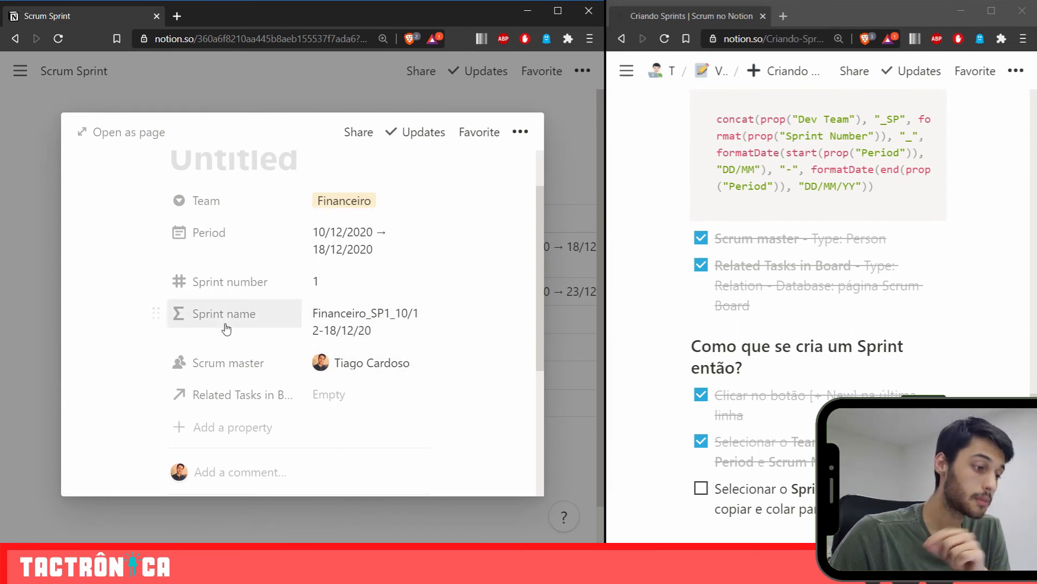
click(24, 190)
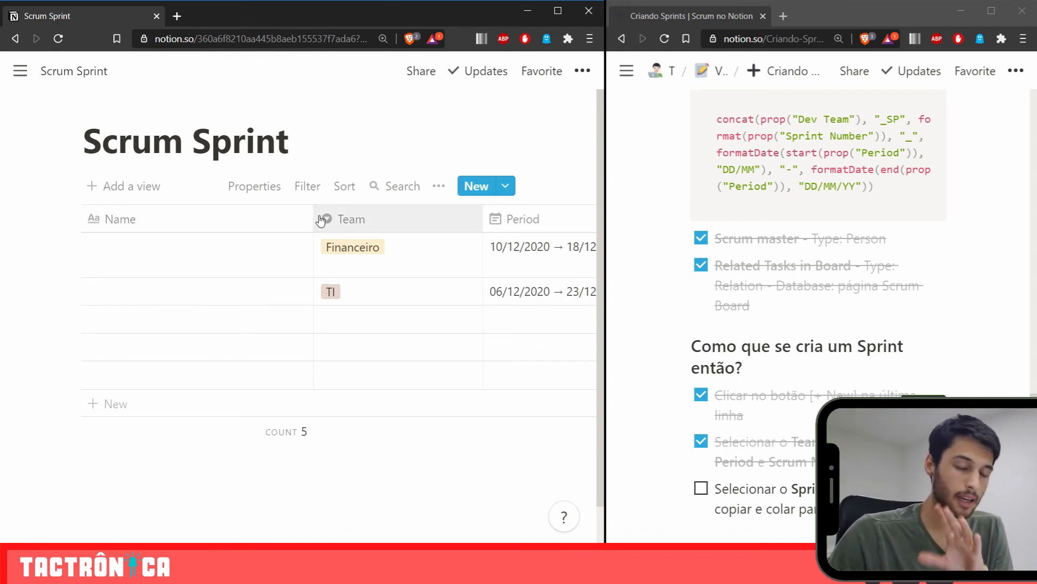
- Move the Sprint name column between the Name and Team columns in the Scrum Sprint table
scroll(436, 349, right, 10)
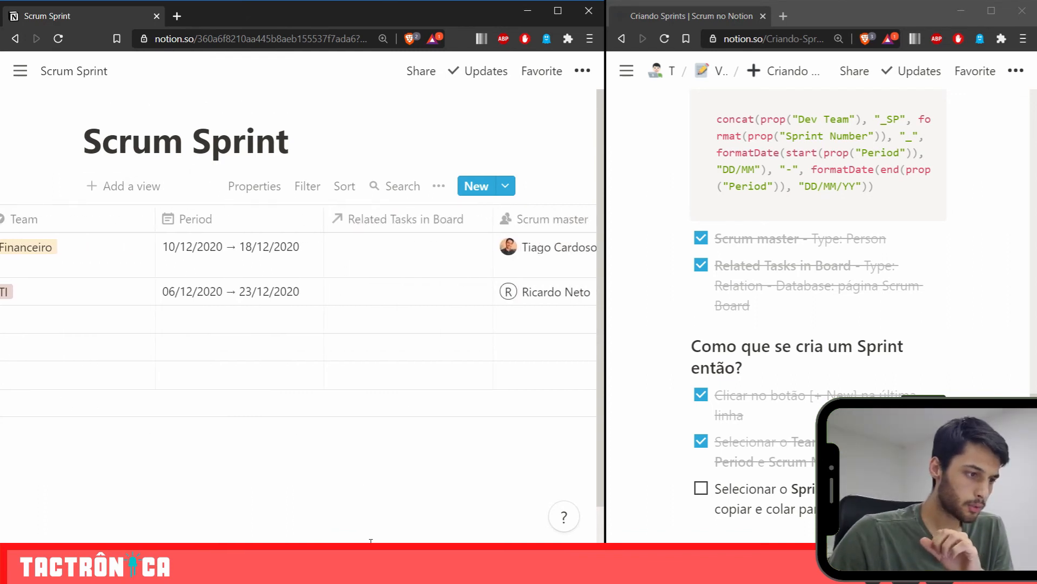
scroll(430, 538, right, 3)
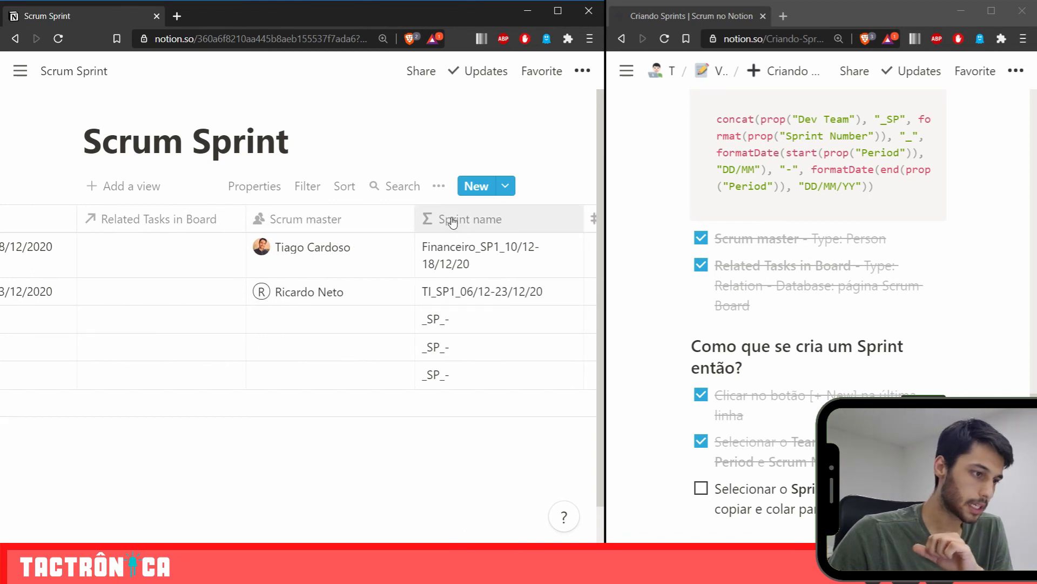
drag(407, 225, 81, 228)
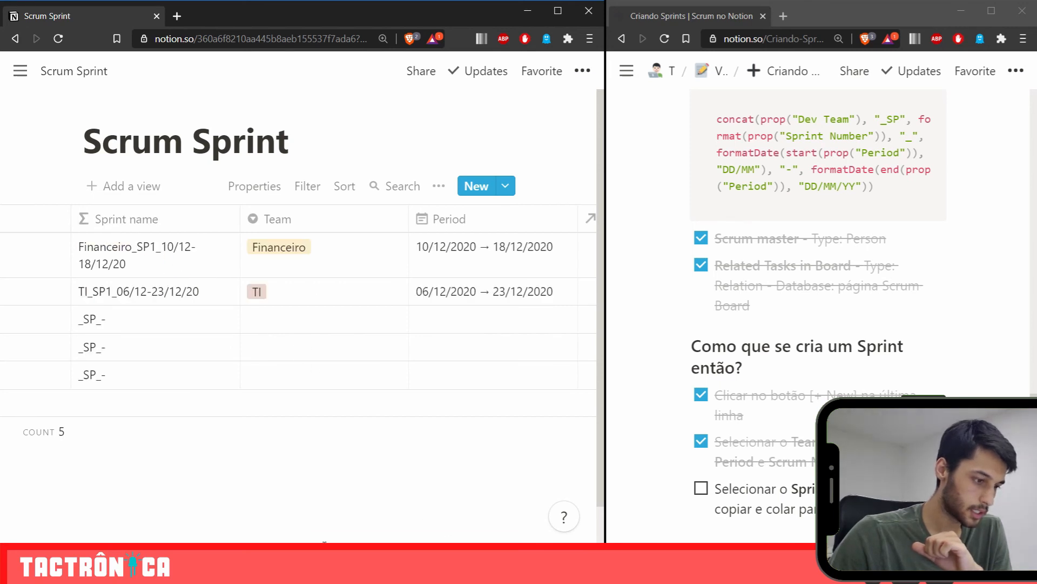
drag(324, 547, 188, 546)
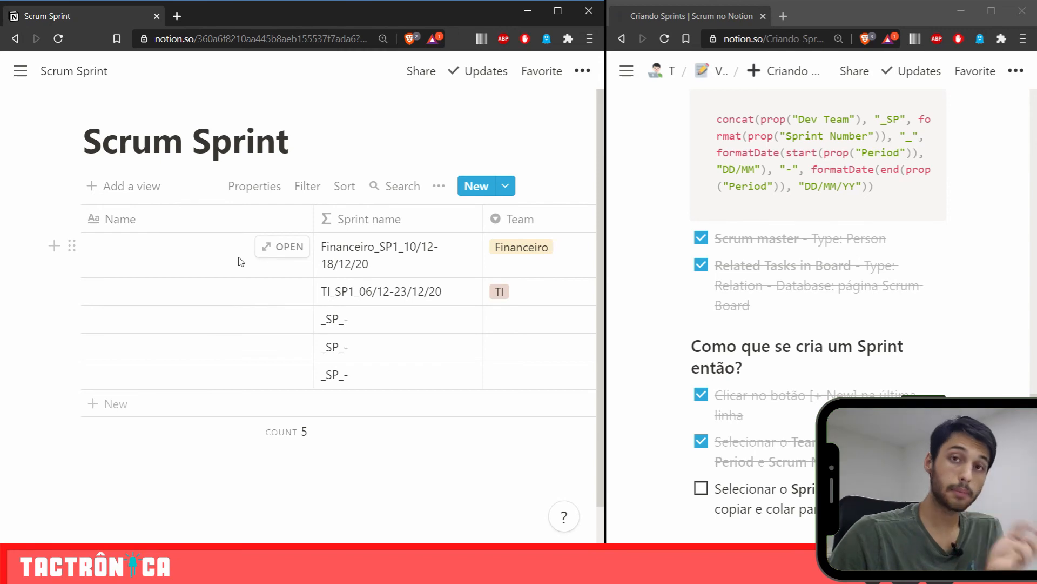
- Copy the Financeiro entry's Sprint name, Financeiro_SP1_10/12-18/12/20, into its Name cell and check off the third sprint-creation item
click(354, 251)
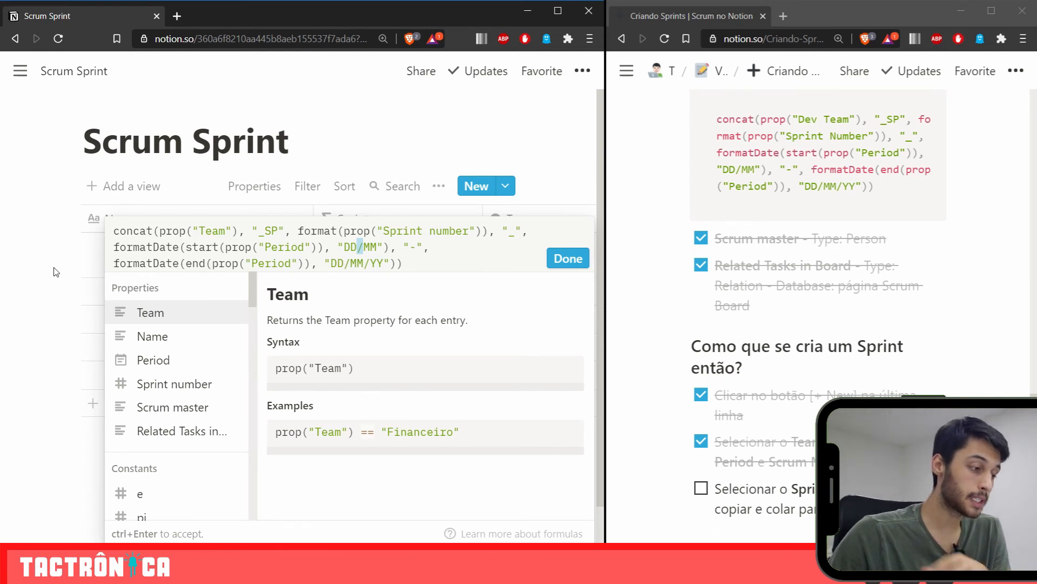
click(42, 300)
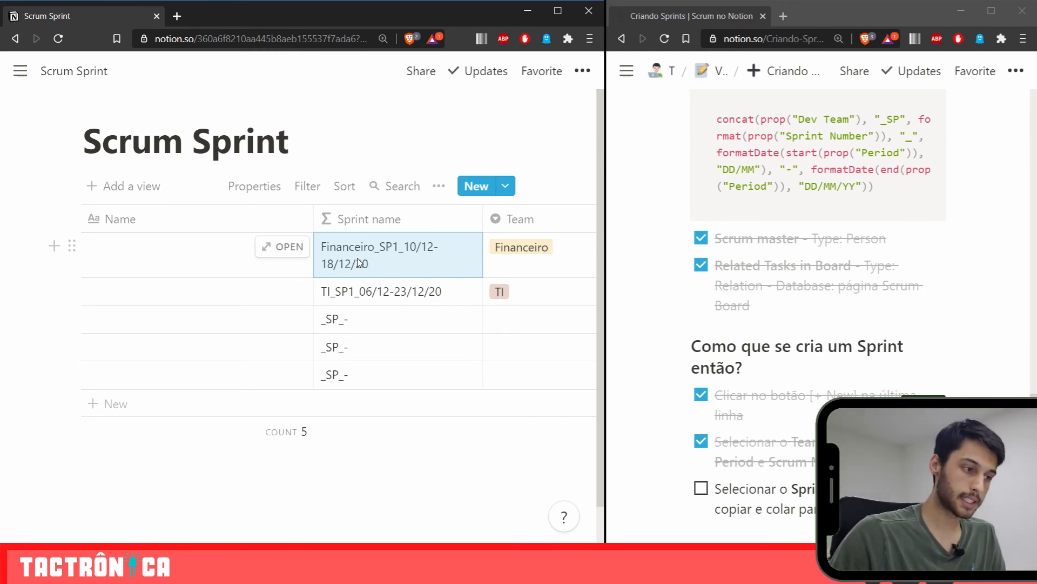
click(169, 253)
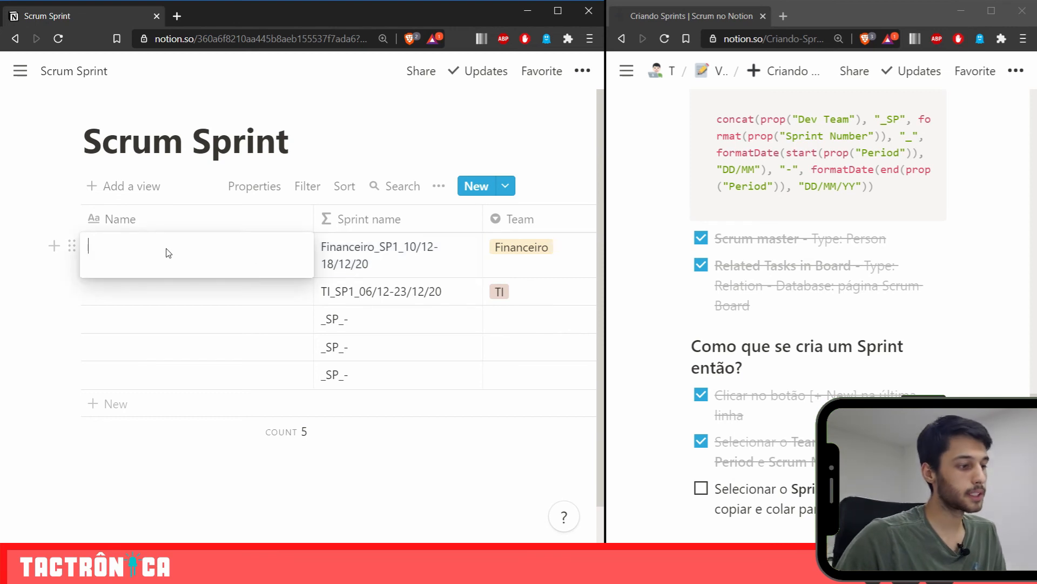
text(Financeiro_SP1_10/12-18/12/20)
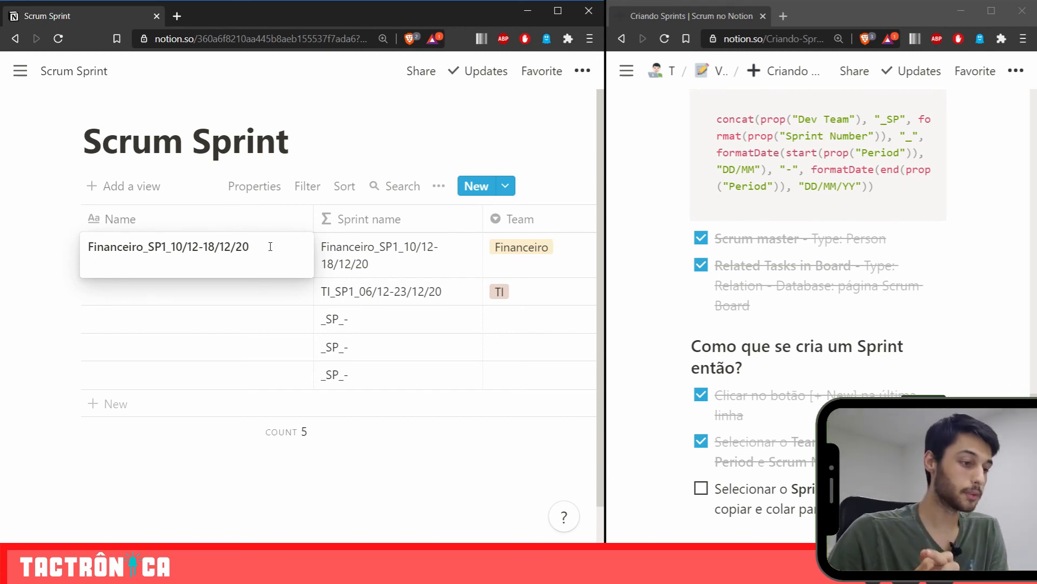
key(Escape)
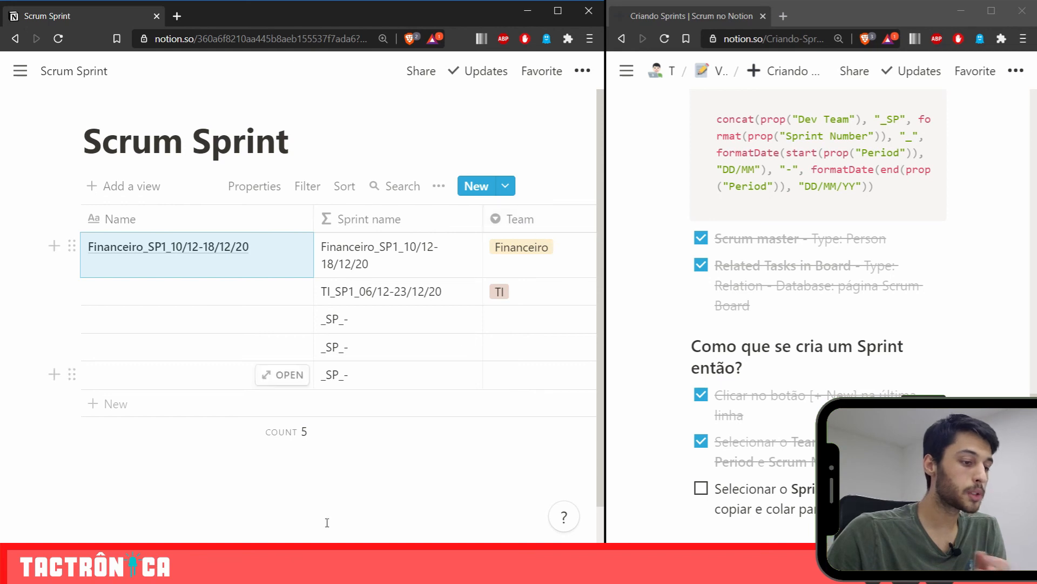
click(701, 488)
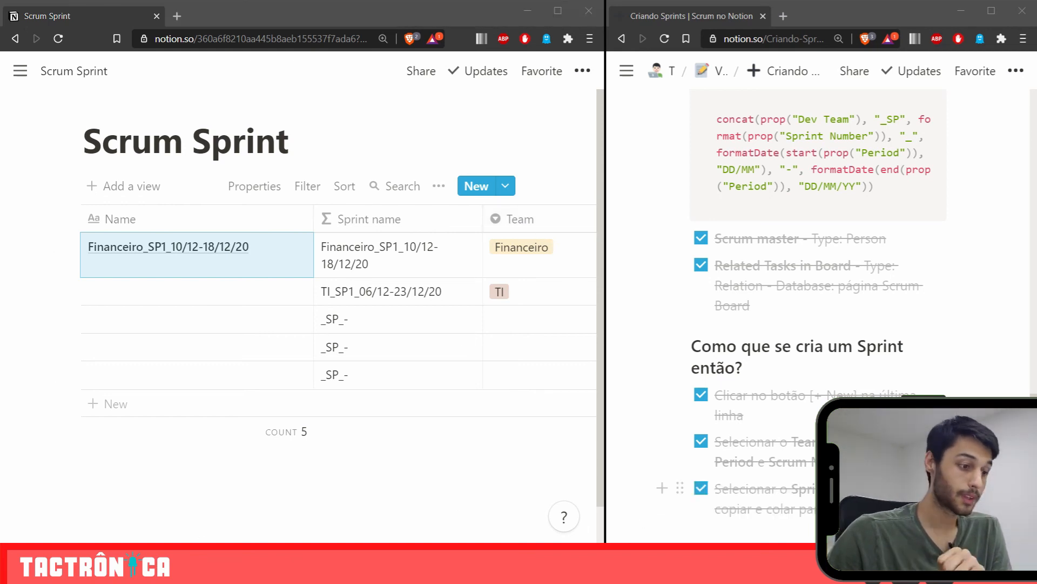